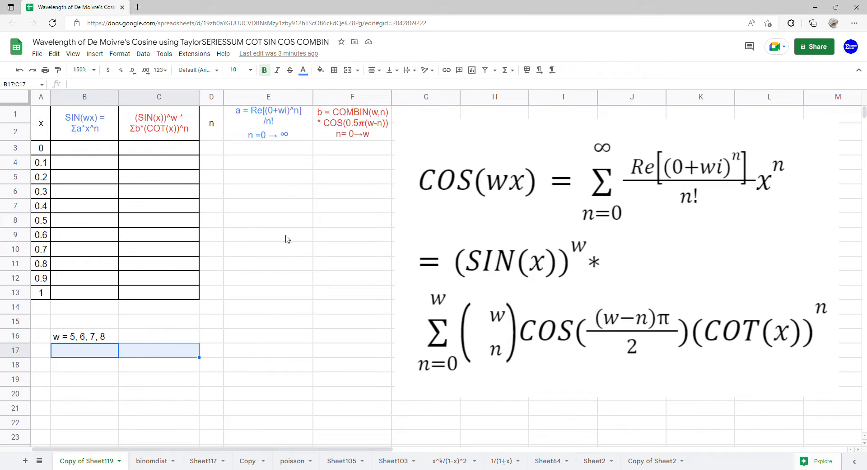
- Add data validation to B17:C17 as a dropdown list of items 5,6,7,8
click(145, 54)
click(189, 223)
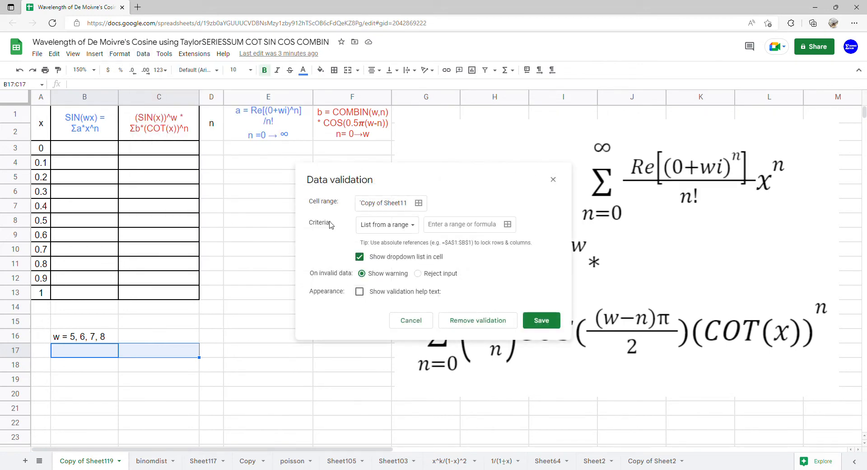
click(361, 224)
click(376, 238)
click(480, 224)
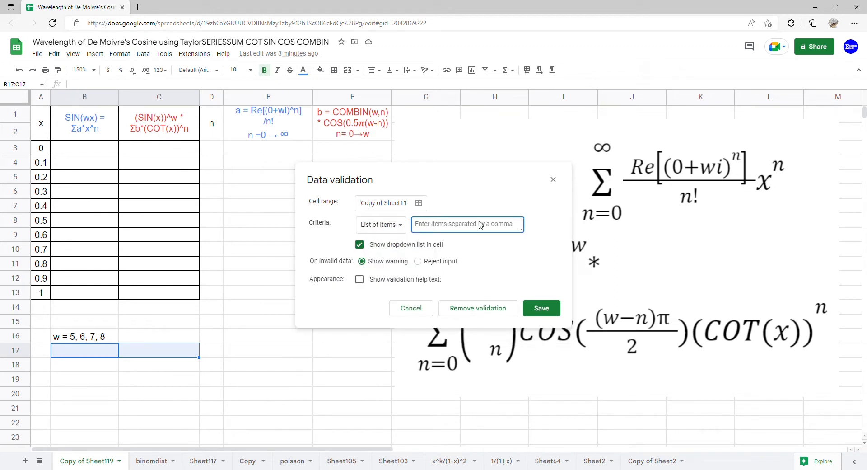
text(5,6,7,8)
click(552, 316)
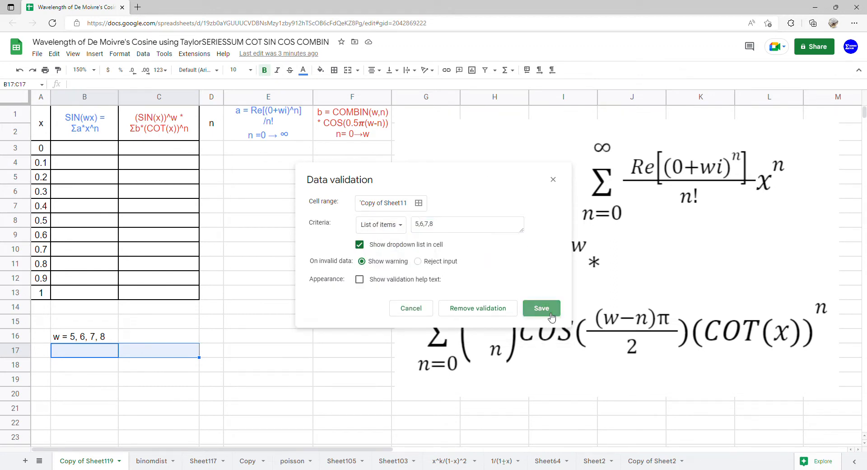
- Set both w dropdowns in B17 and C17 to 5
click(112, 350)
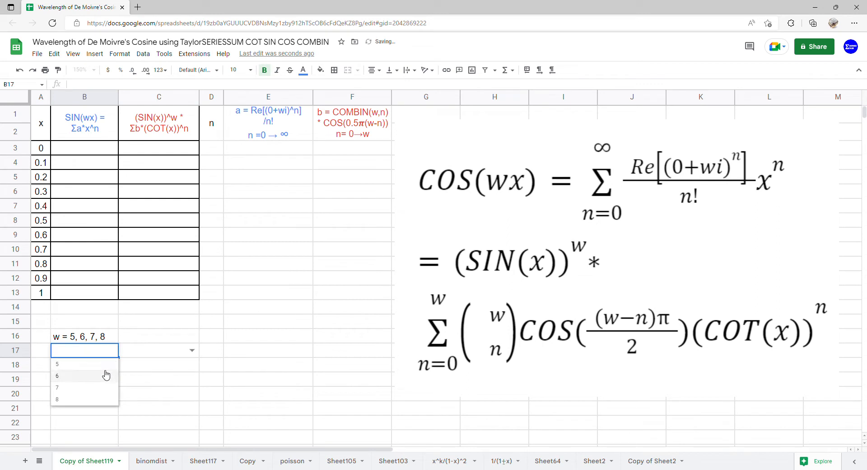
click(108, 365)
click(185, 353)
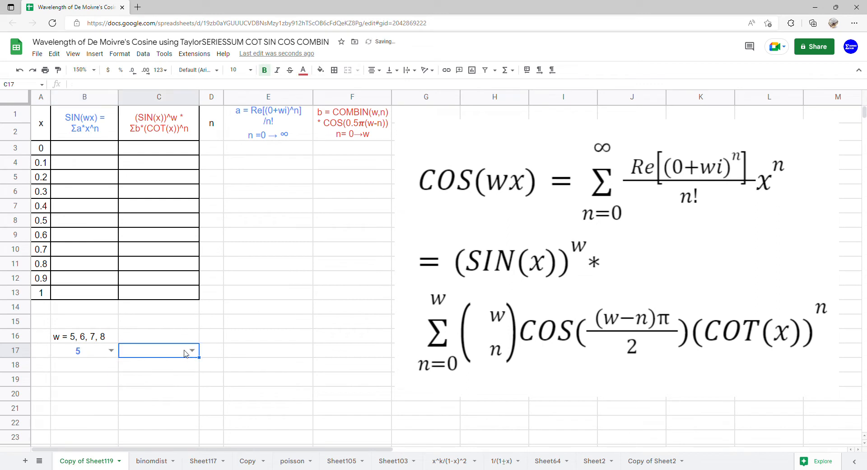
click(191, 351)
click(178, 365)
- Enter 0 as the starting n value in D3
drag(90, 126, 96, 293)
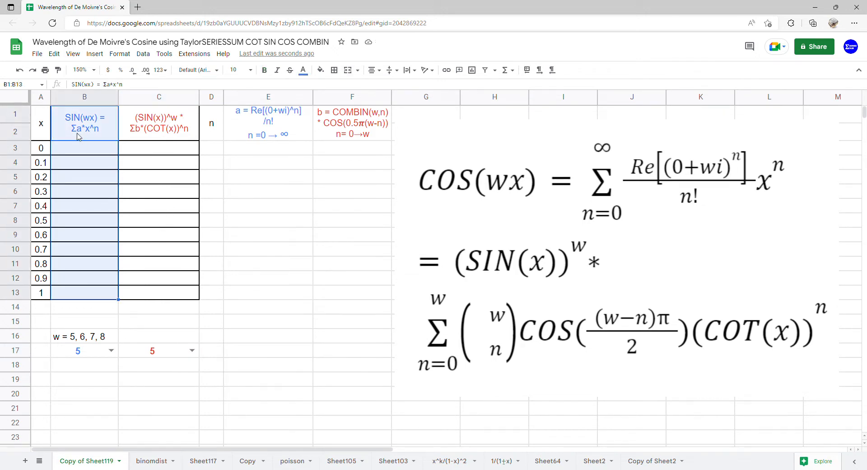
click(212, 157)
text(0)
key(Return)
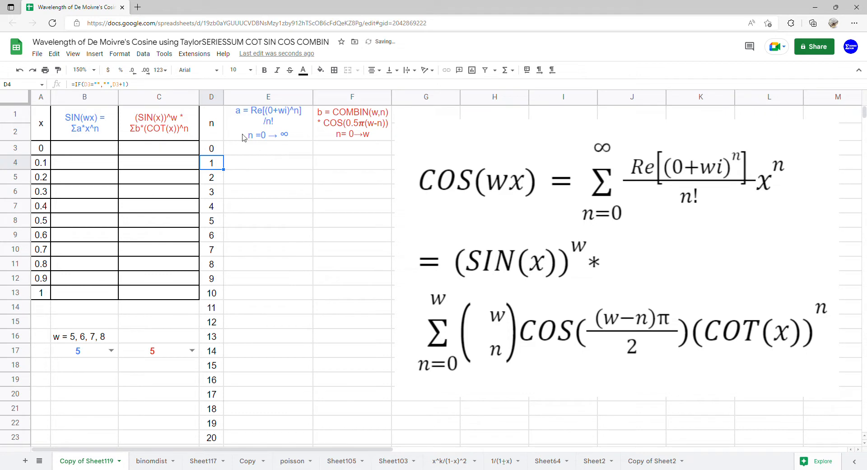
- Enter =ARRAYFORMULA(COMPLEX(0,B17)) in E3 to build the complex number wi from the w cell
click(258, 152)
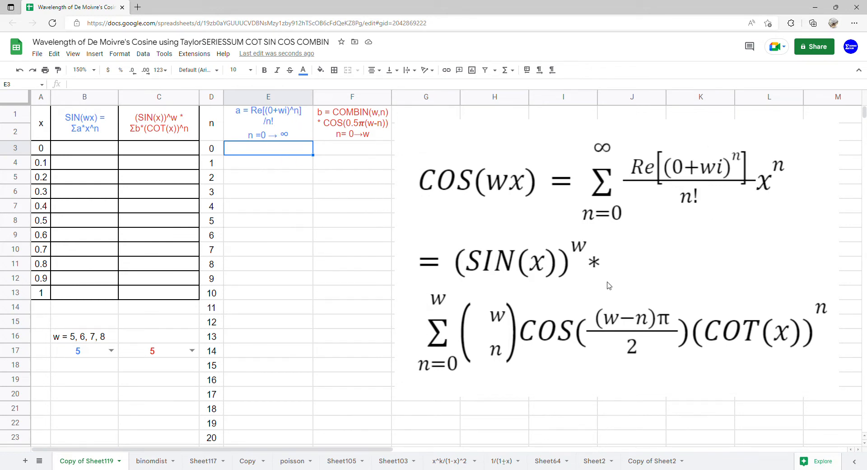
text(=ARR)
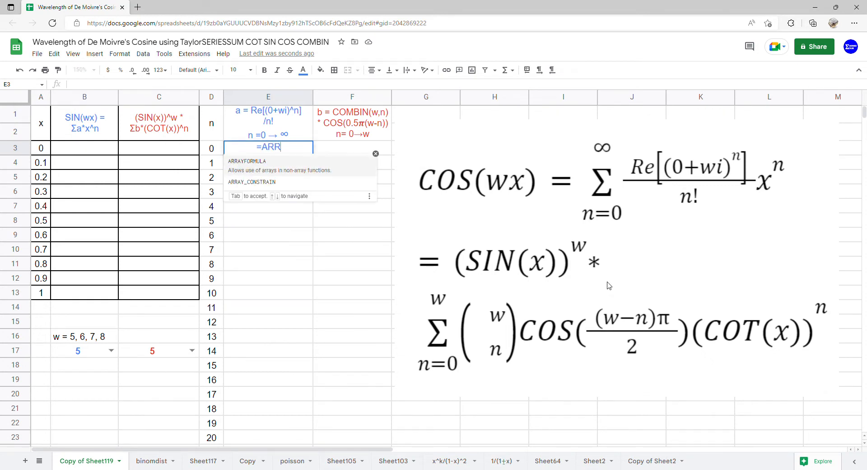
text(AYFORMULA(COMP)
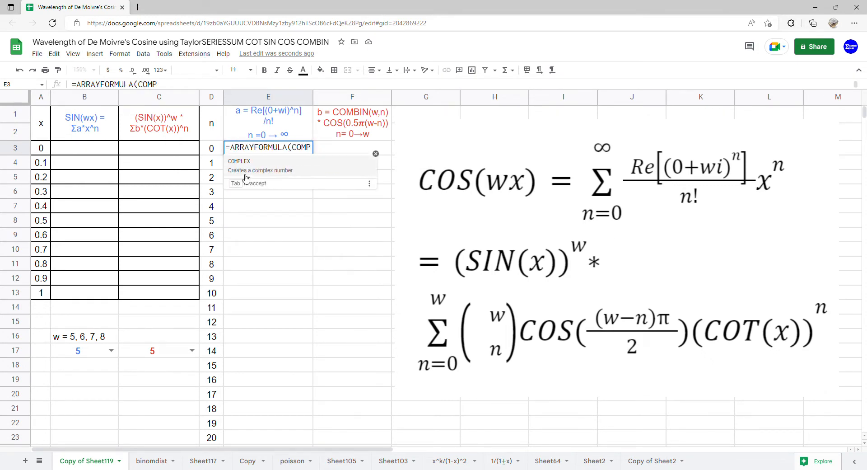
click(270, 162)
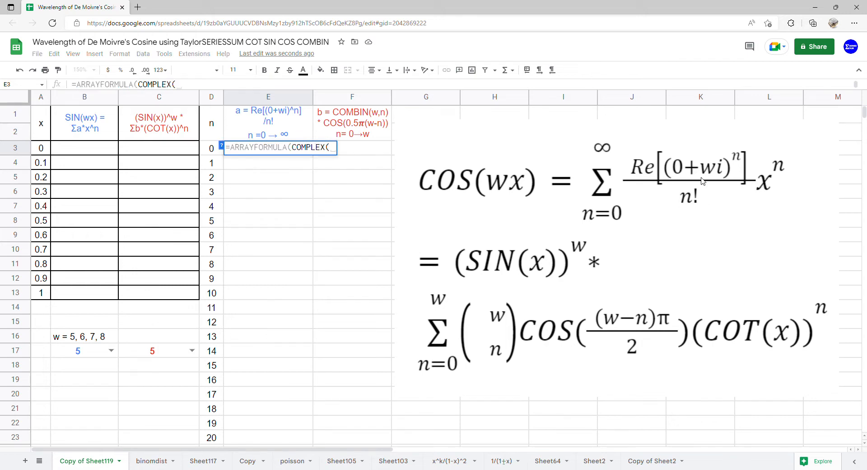
text(0,W)
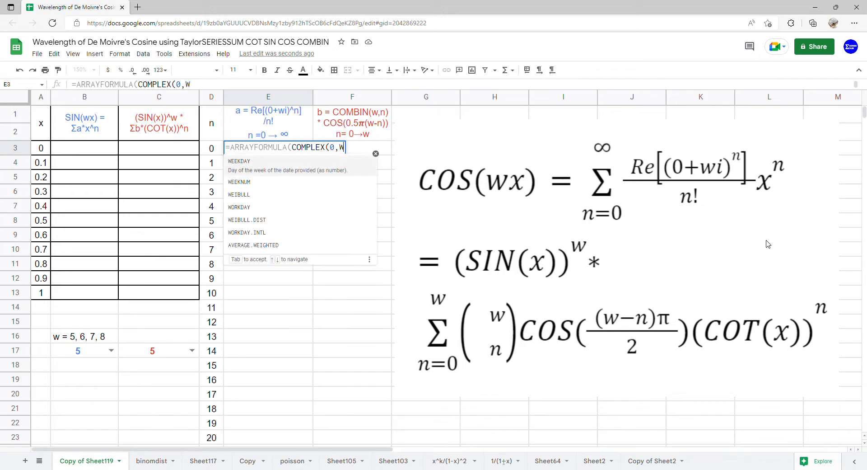
key(BackSpace)
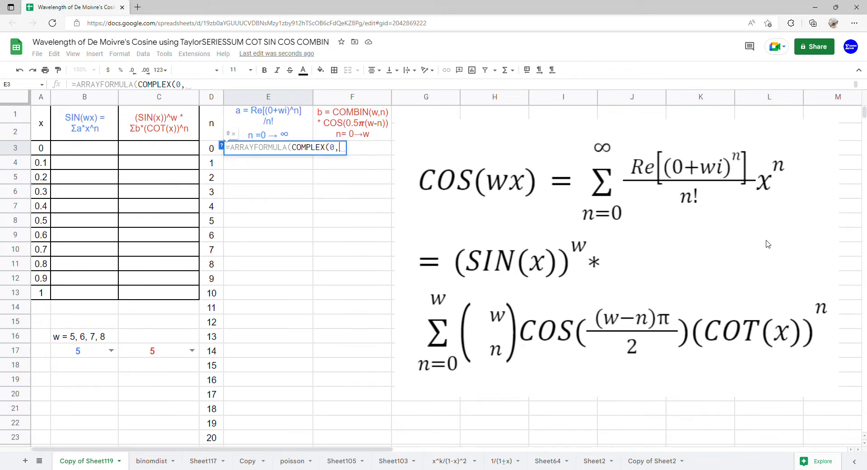
click(108, 357)
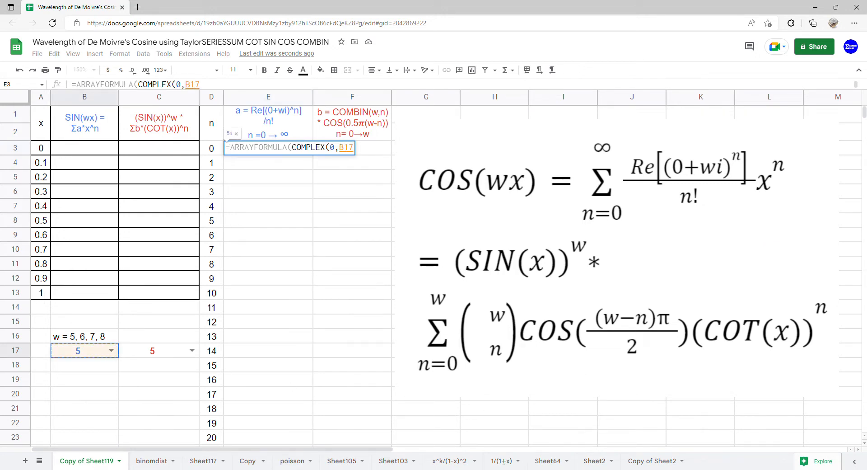
text())
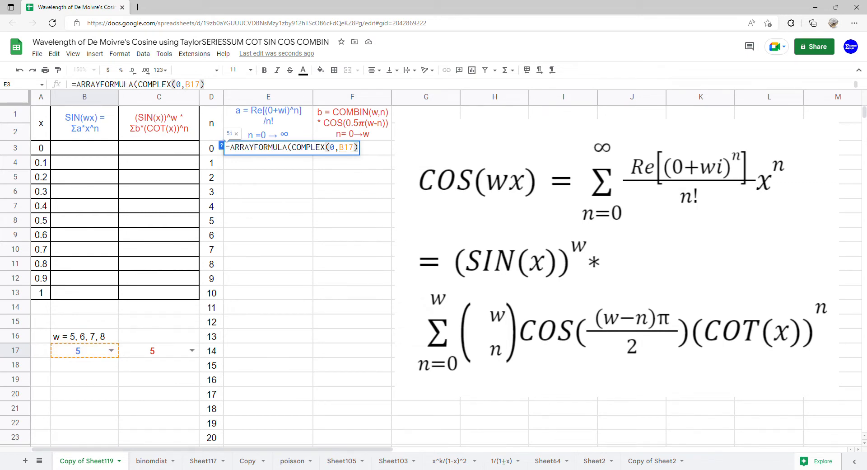
key(Return)
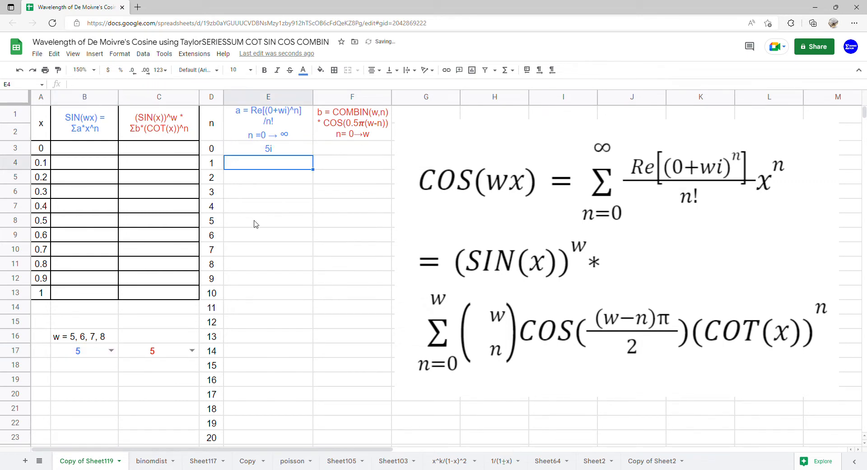
- Wrap E3's complex number in IMPOWER raised to the n values D3:D23
click(285, 151)
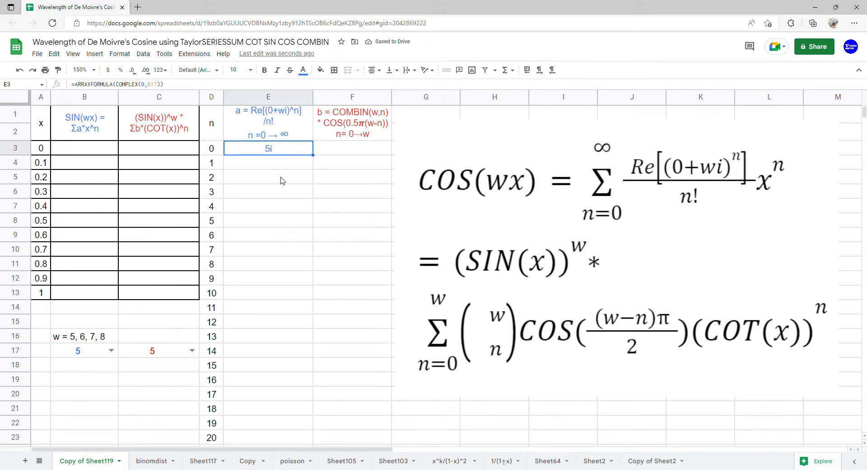
double_click(294, 149)
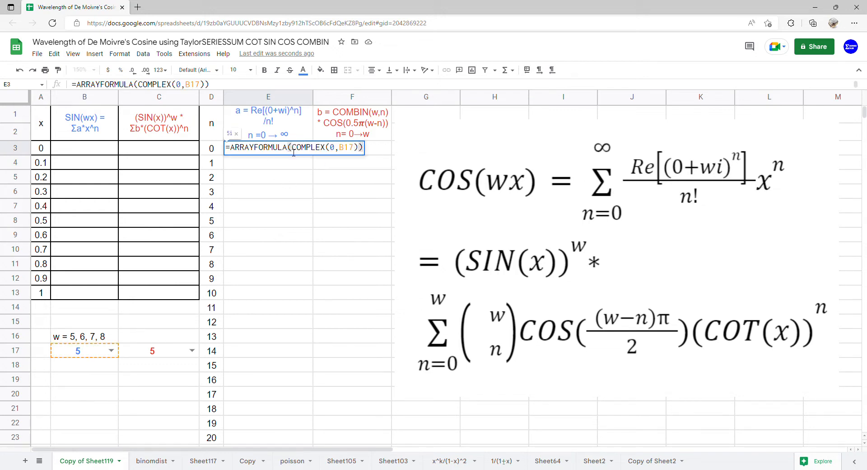
text(()
key(Left)
text(IMPO)
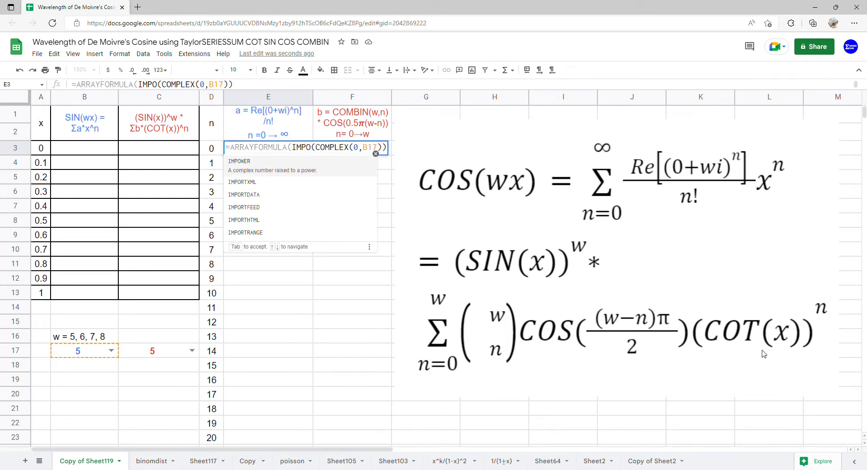
click(347, 169)
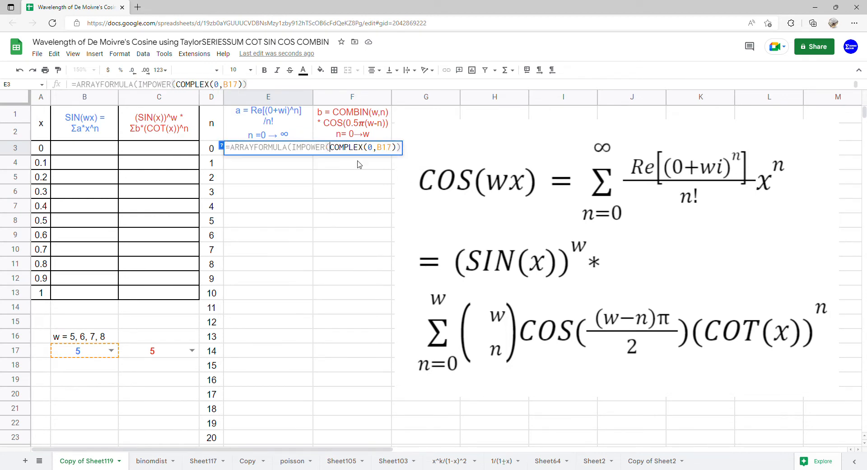
click(400, 149)
text(,)
drag(211, 149, 206, 441)
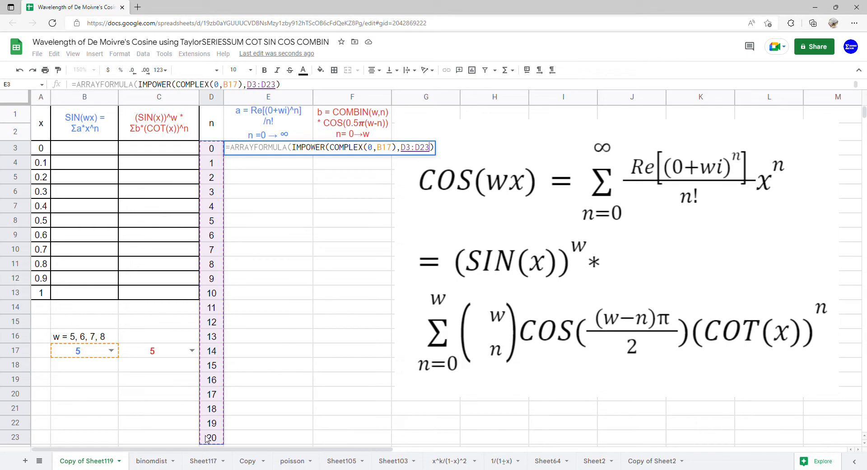
key(Return)
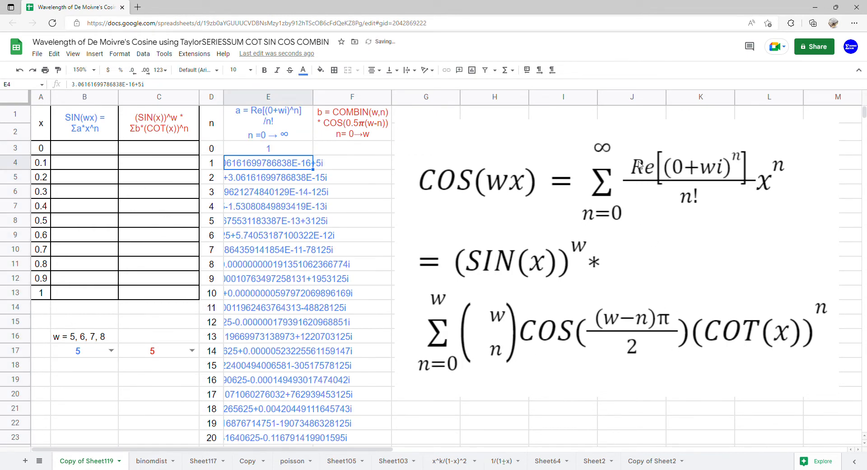
- Wrap the IMPOWER result in IMREAL to take its real part
double_click(287, 149)
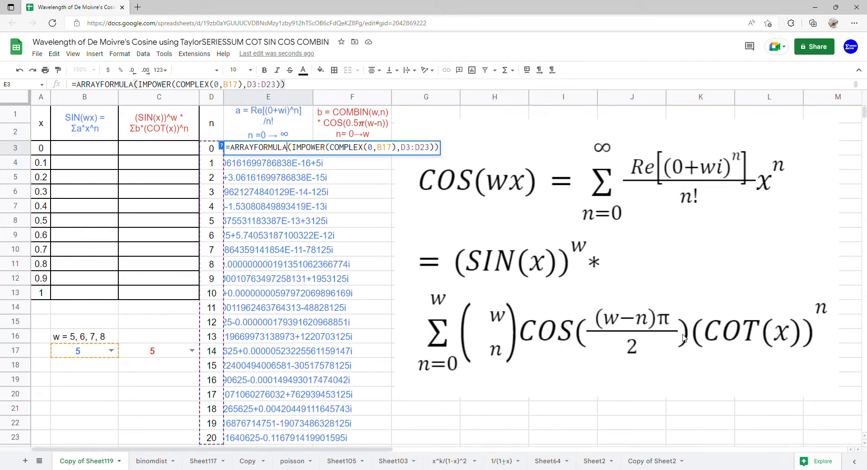
text((IMP)
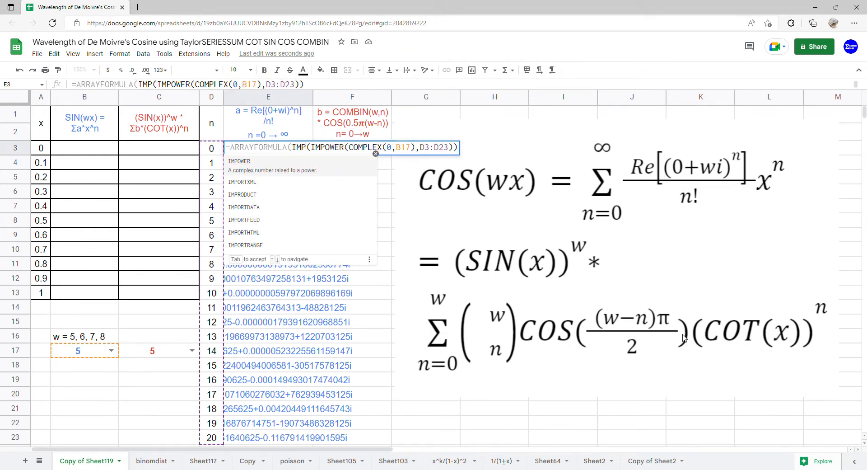
key(BackSpace)
text(REAL)
key(Tab)
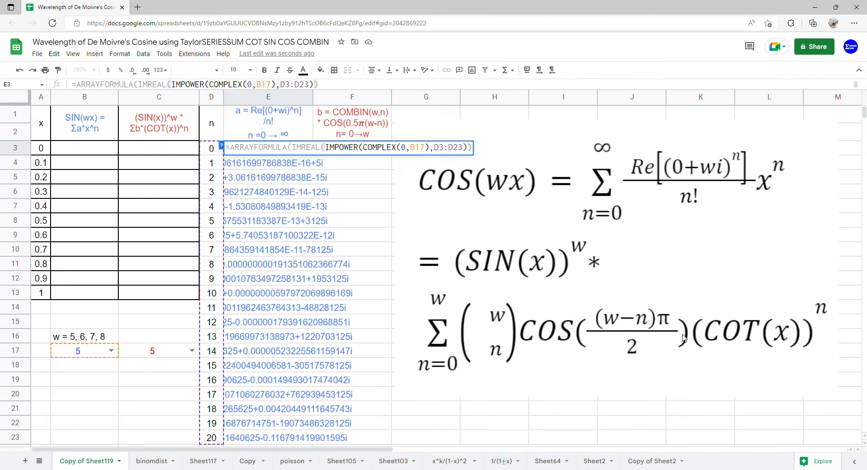
key(Return)
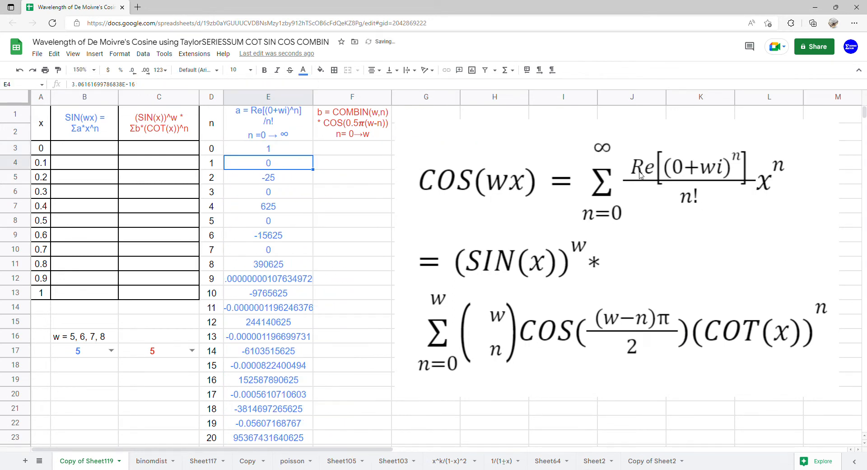
- Divide E3's real part by FACT(D3:D23) to complete the a coefficients
click(290, 155)
double_click(289, 155)
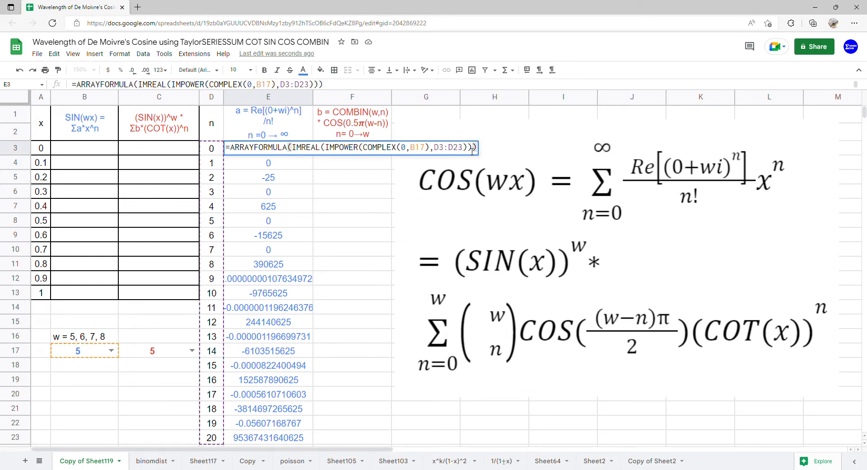
click(472, 152)
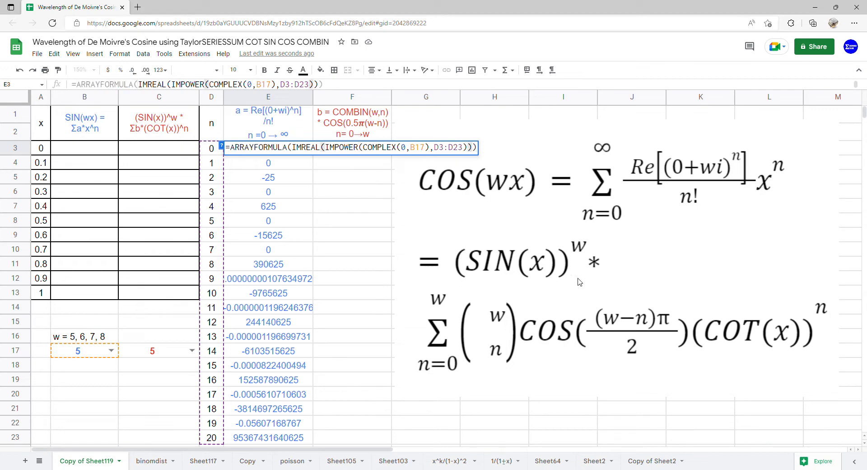
text(/FACT()
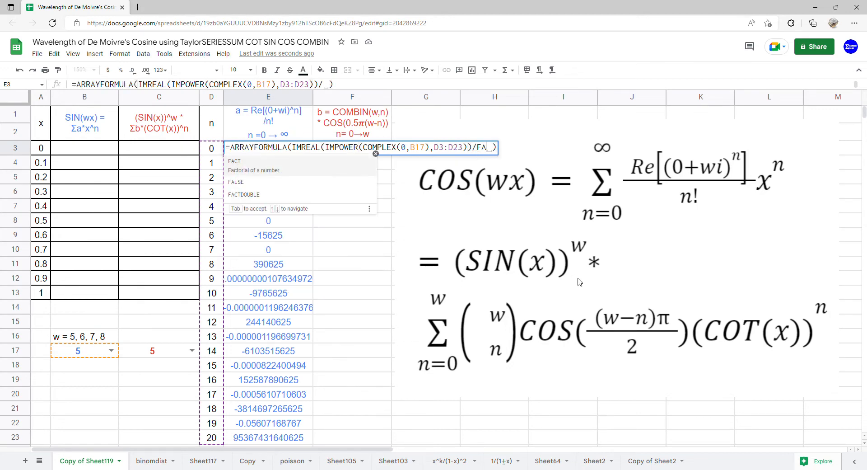
drag(210, 149, 210, 436)
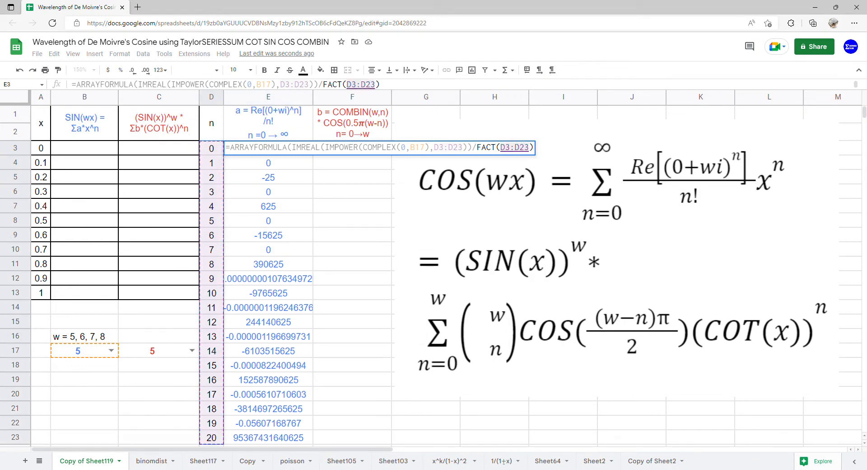
key(Return)
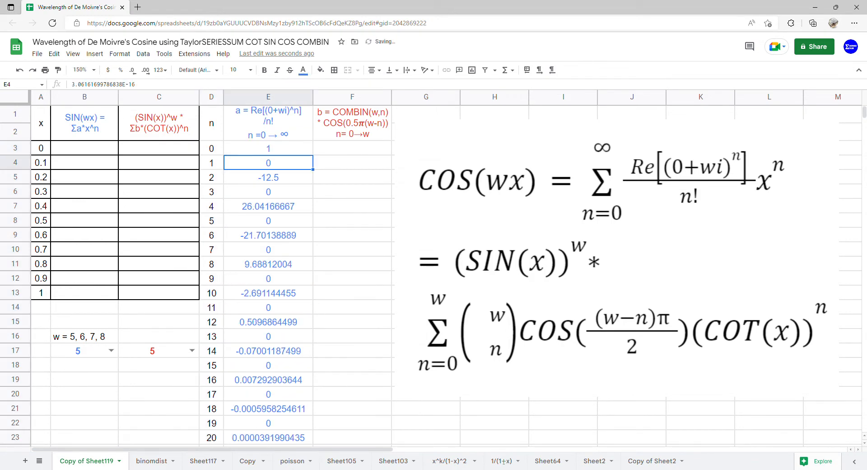
- Enter =ARRAYFORMULA(SERIESSUM(A3:A13,0,1,E3:E23)) in B3 to sum the Taylor series for each x
click(90, 149)
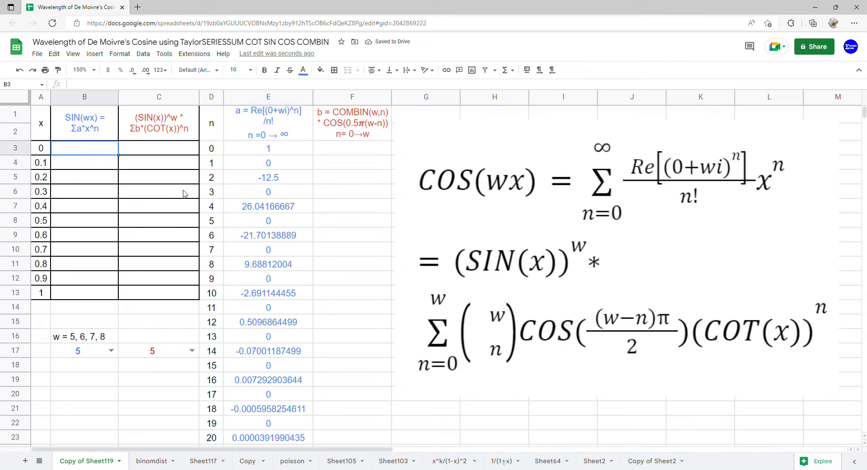
text(=)
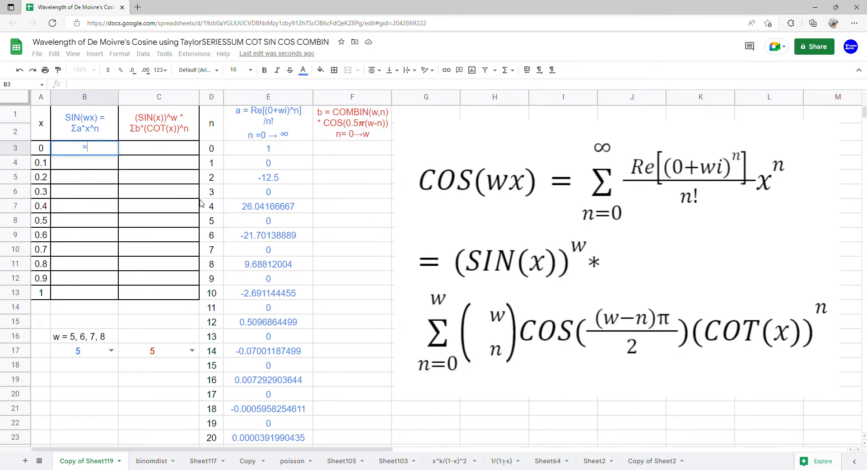
text(ARRAYFORMULA(SERIESSUM()
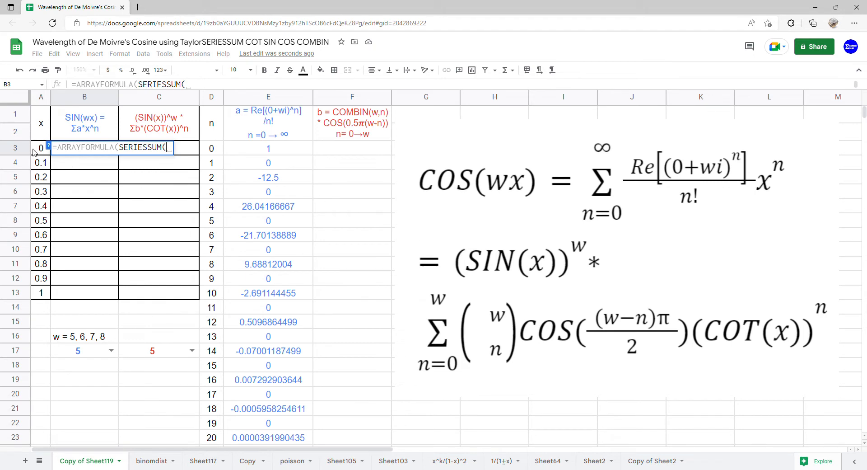
drag(37, 151, 40, 298)
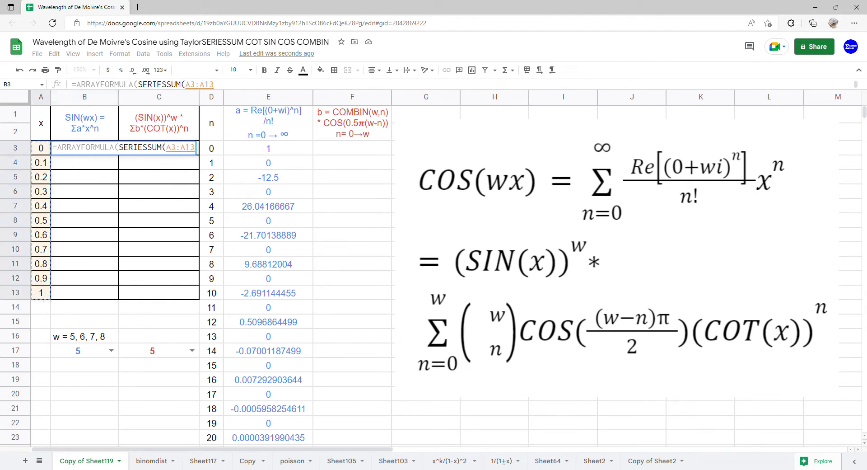
text(,0,1,)
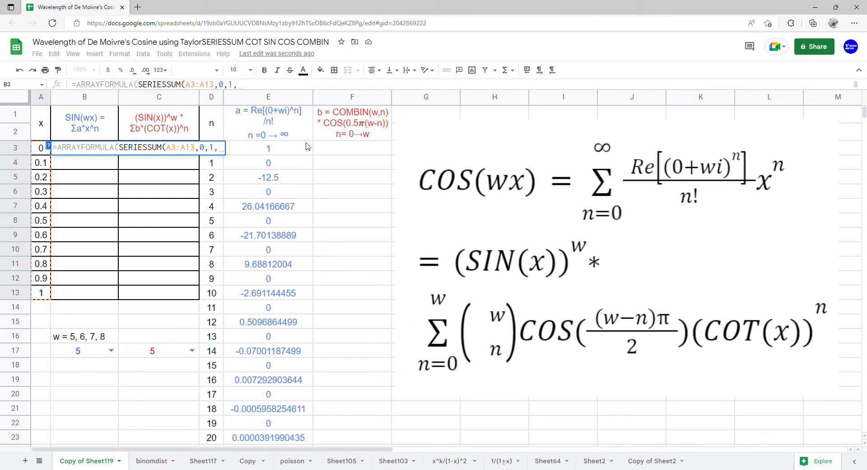
drag(307, 149, 287, 437)
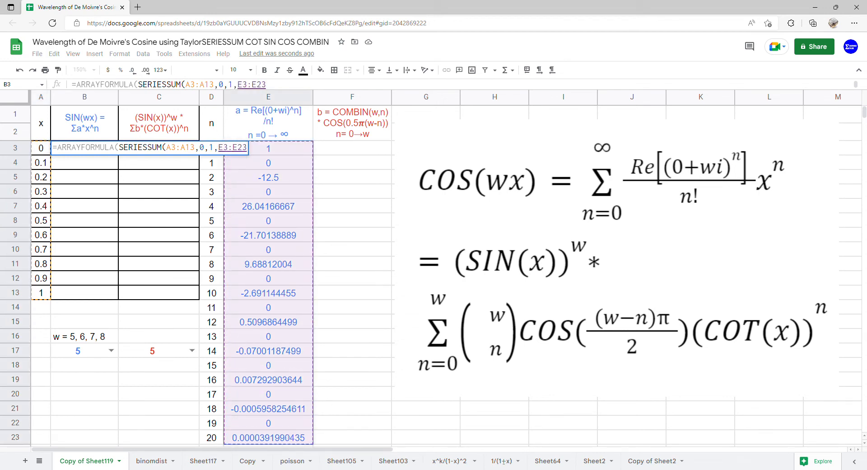
key(Return)
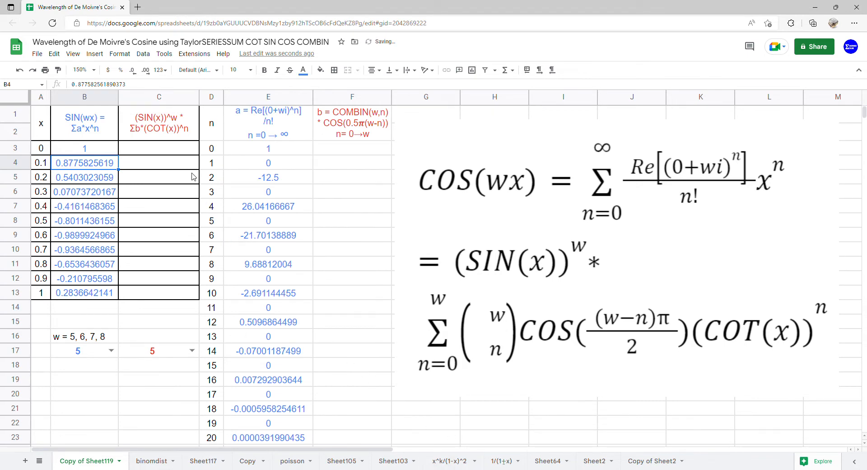
- Start F3's b formula with =ARRAYFORMULA(COMBIN(C17,D3:D23)* using the second w cell and the n values
click(44, 132)
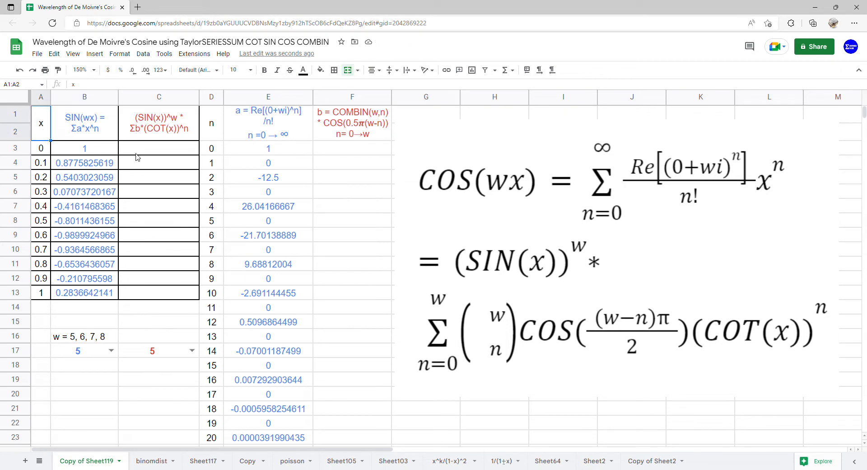
click(148, 145)
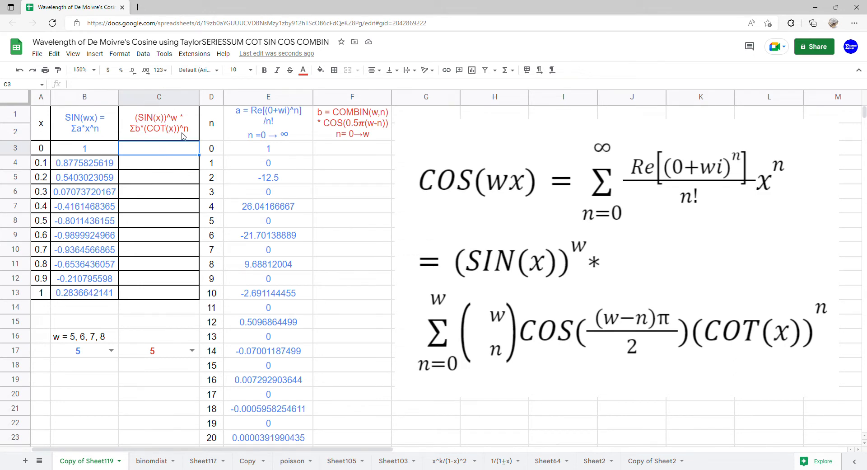
click(372, 155)
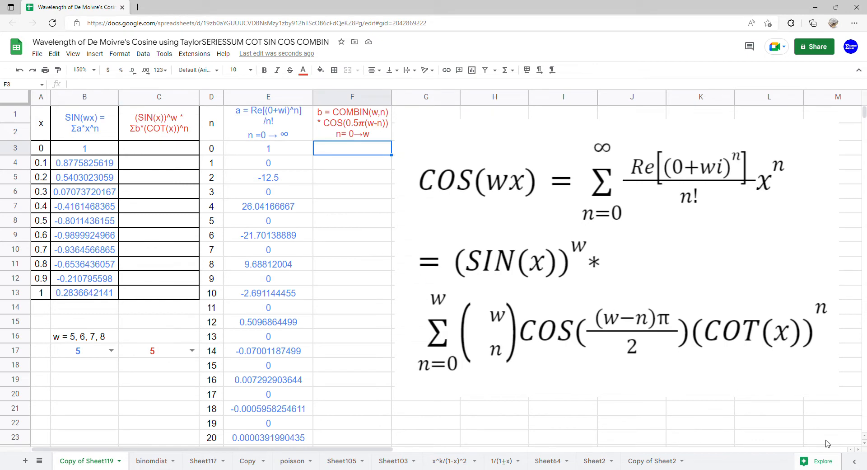
text(=)
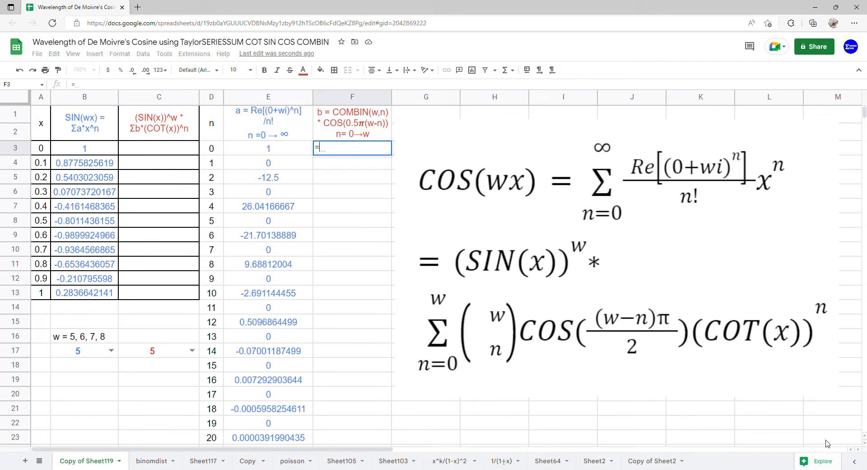
text(ARR)
key(Tab)
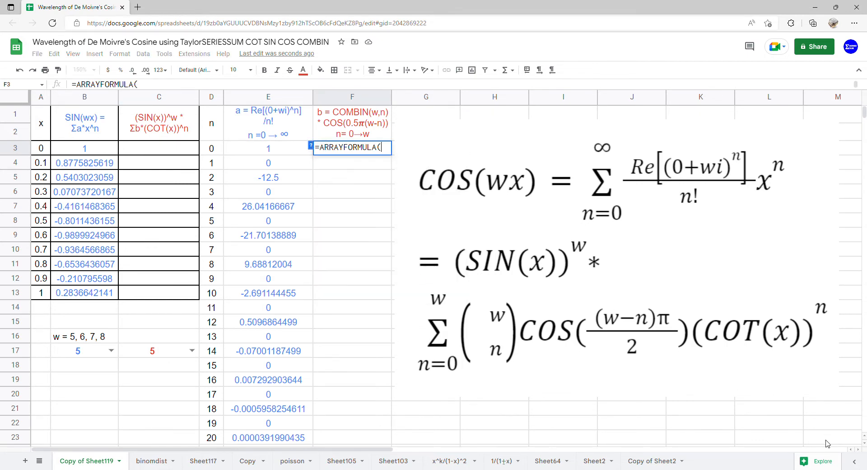
text(COMB)
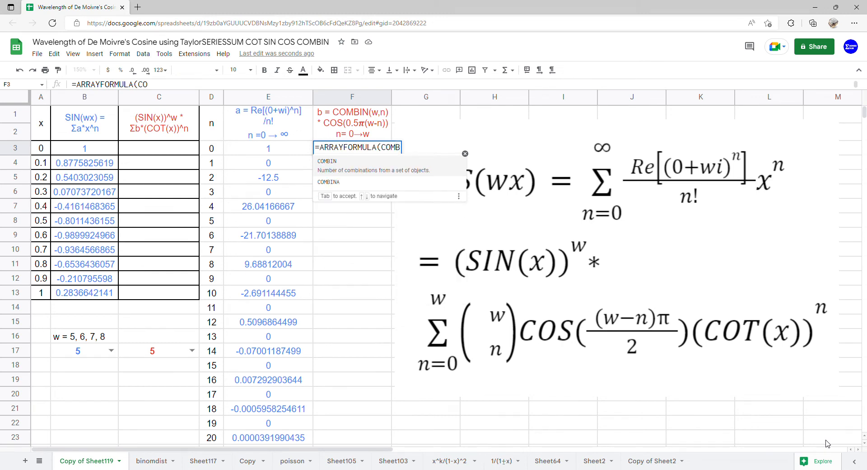
key(Tab)
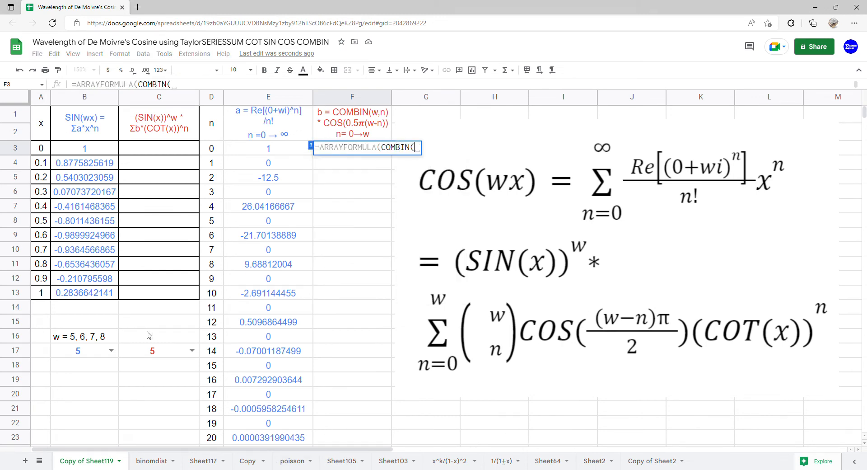
click(151, 352)
text(,)
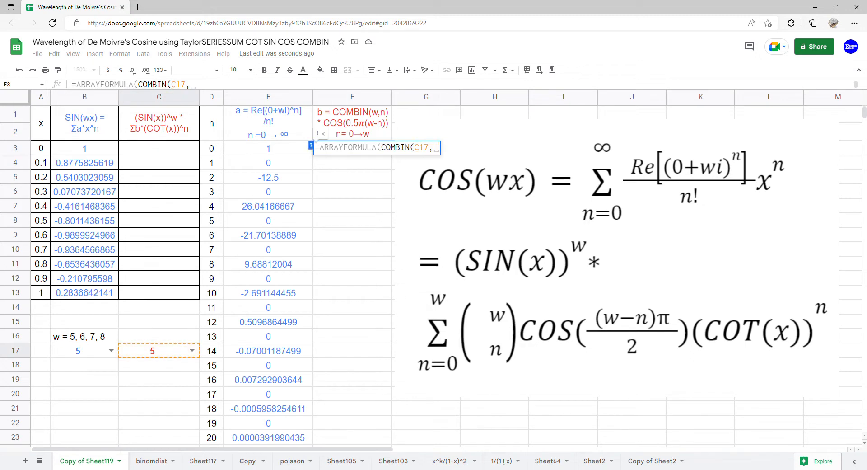
drag(280, 149, 277, 392)
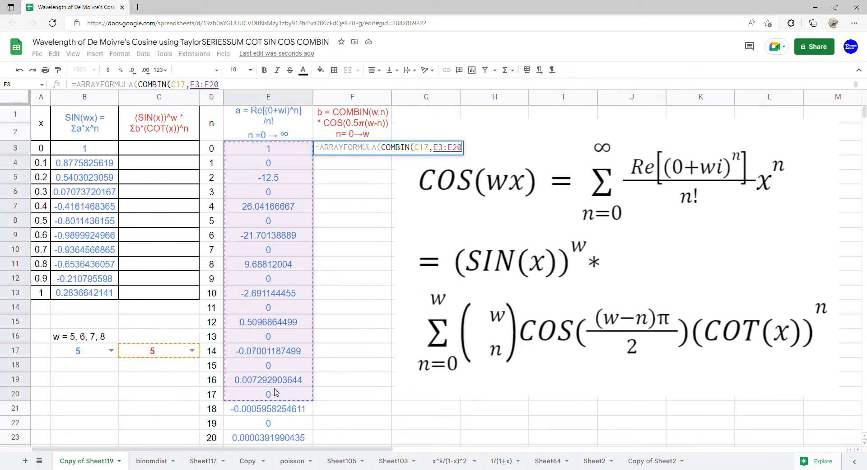
drag(211, 153, 214, 442)
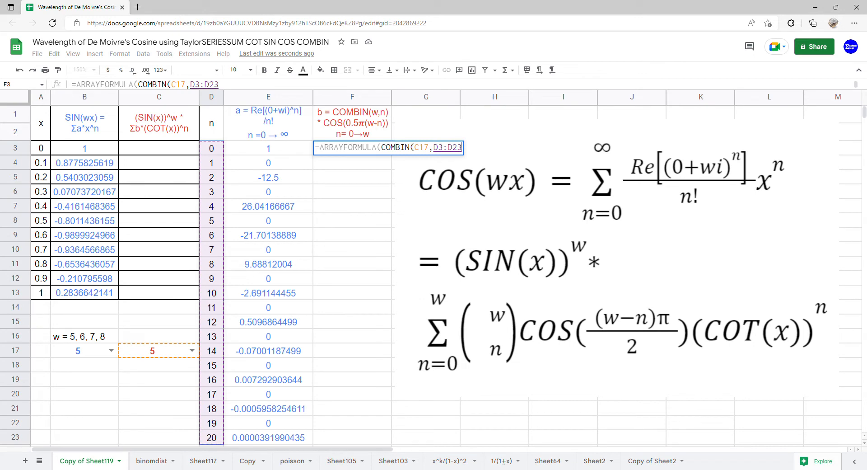
text()*)
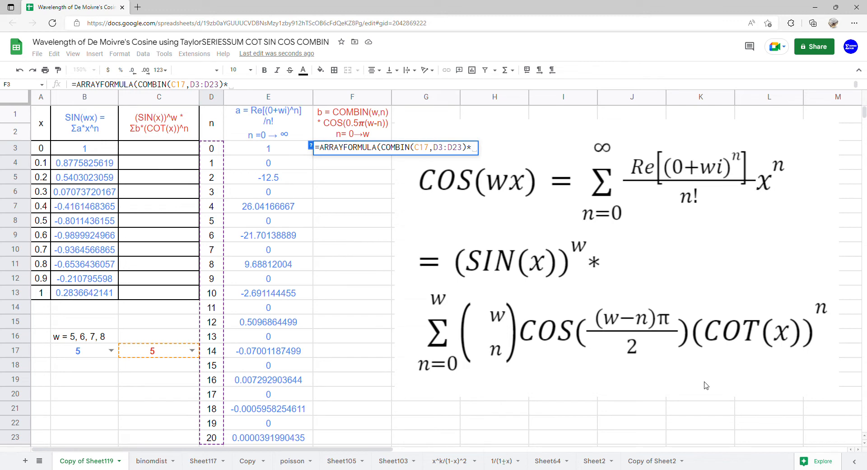
- Multiply the COMBIN term by COS(0.5*PI()*(C17-D3:D23)), closing and entering F3's array formula
text(COS)
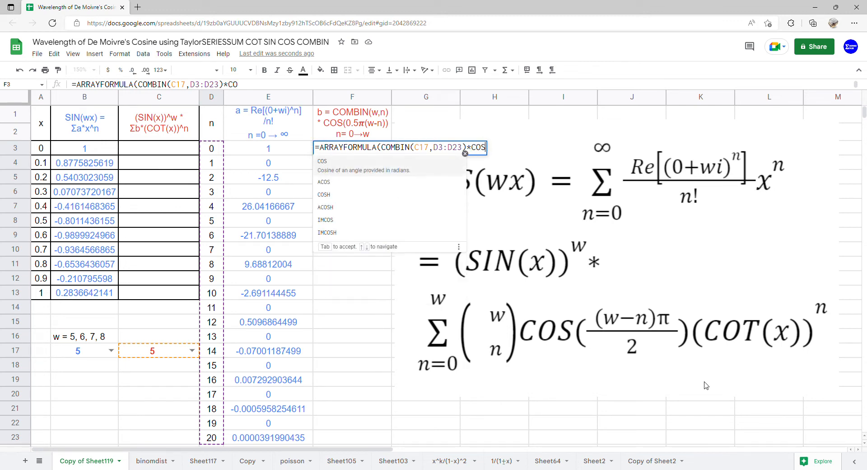
text((0.5*PI())
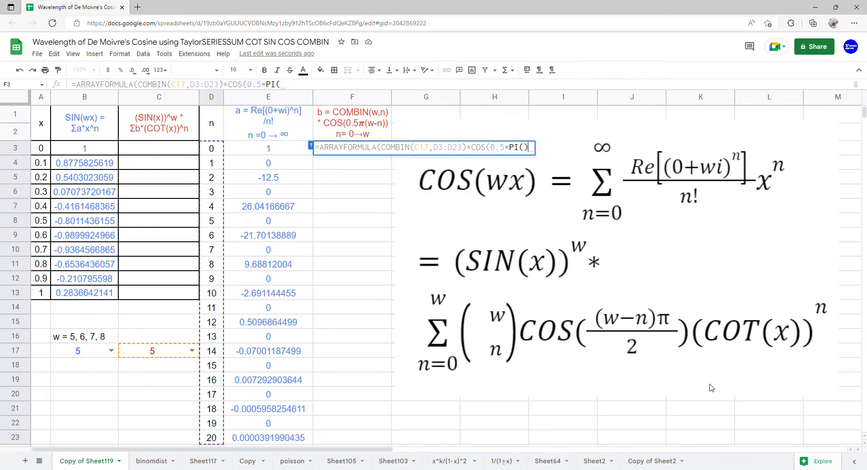
text(*)
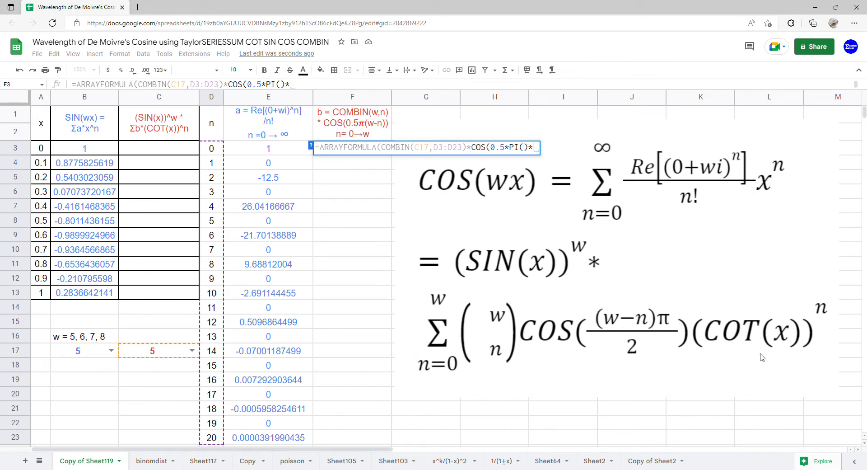
text(()
click(183, 350)
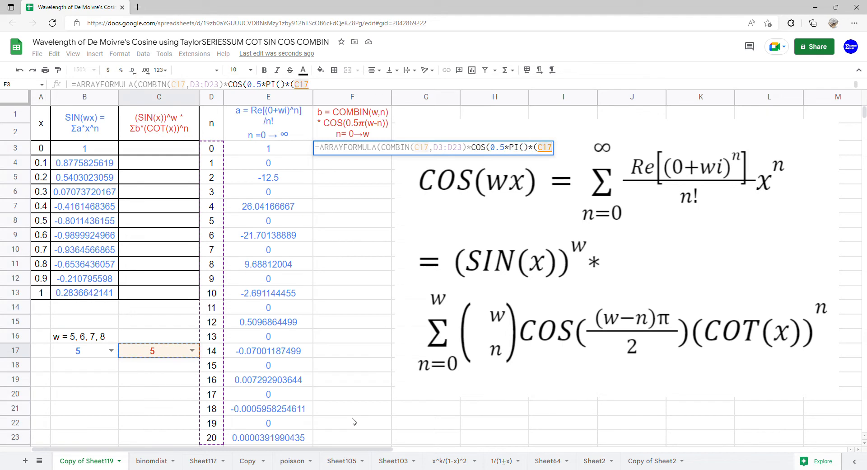
text(-)
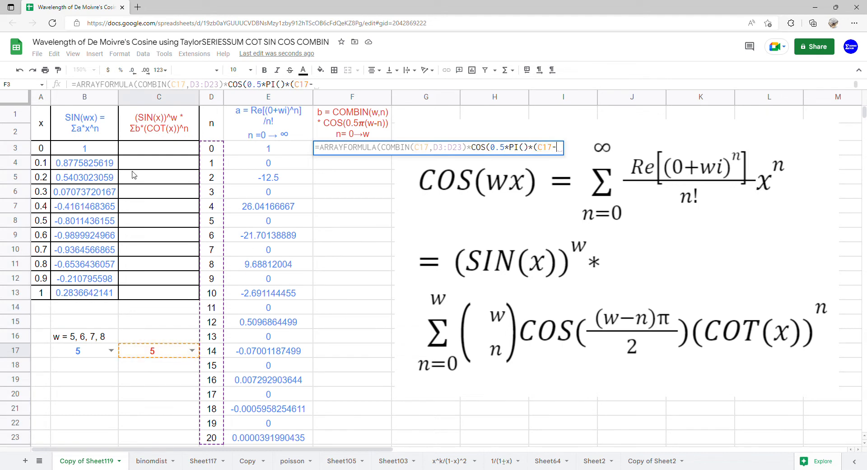
drag(215, 155, 212, 437)
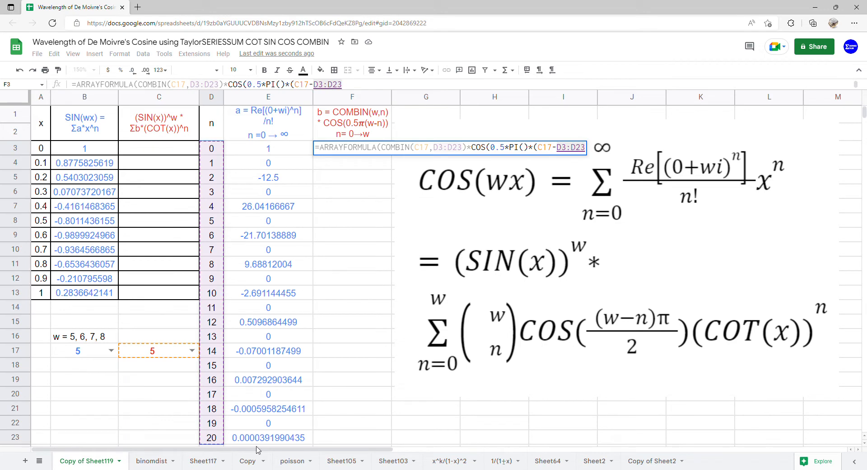
text())
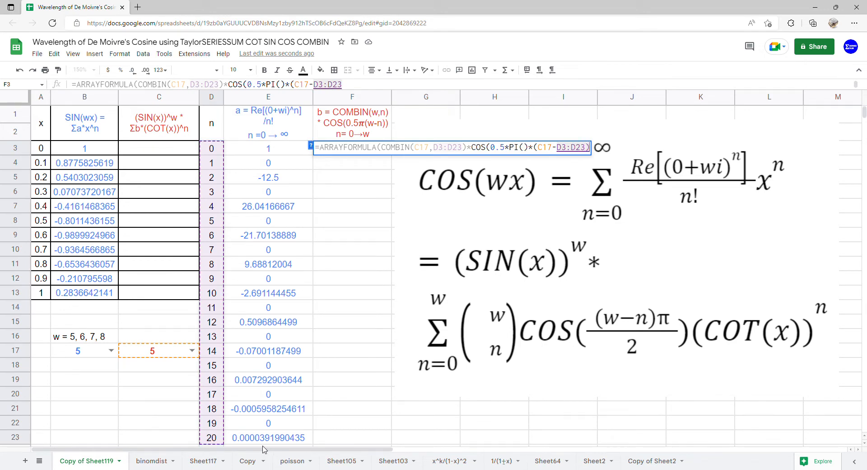
text())
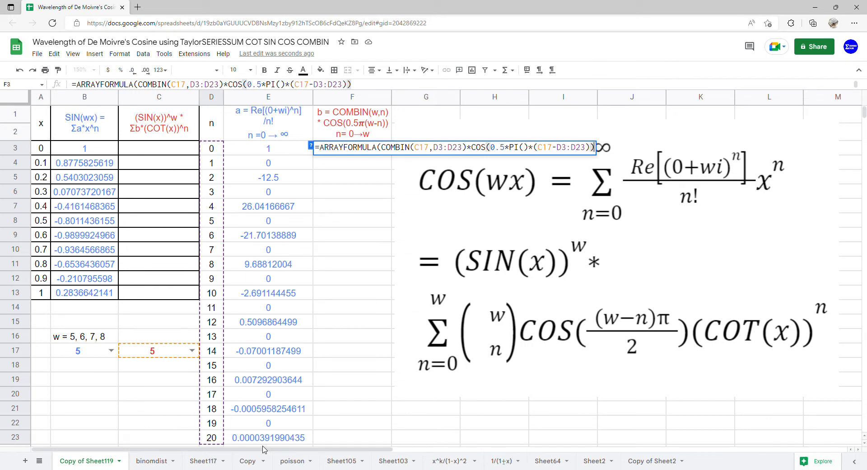
text())
key(Return)
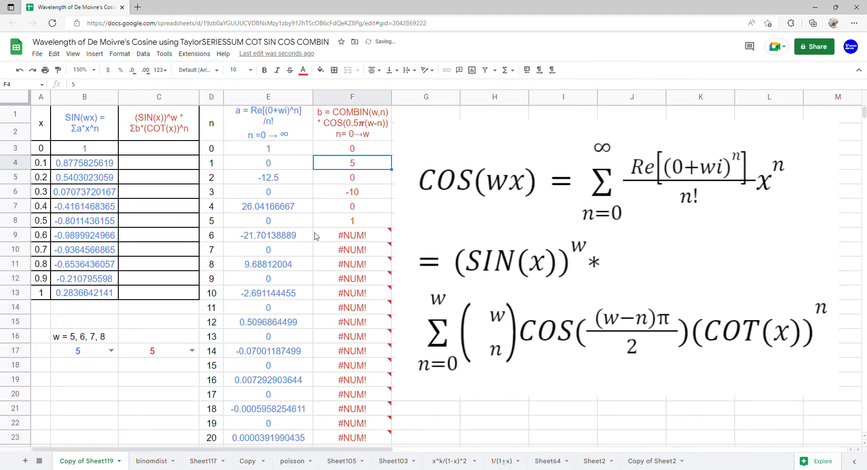
- Wrap F3's b formula in IF(D3:D23>C17,0,…) so terms with n above w become zero
drag(379, 226, 376, 265)
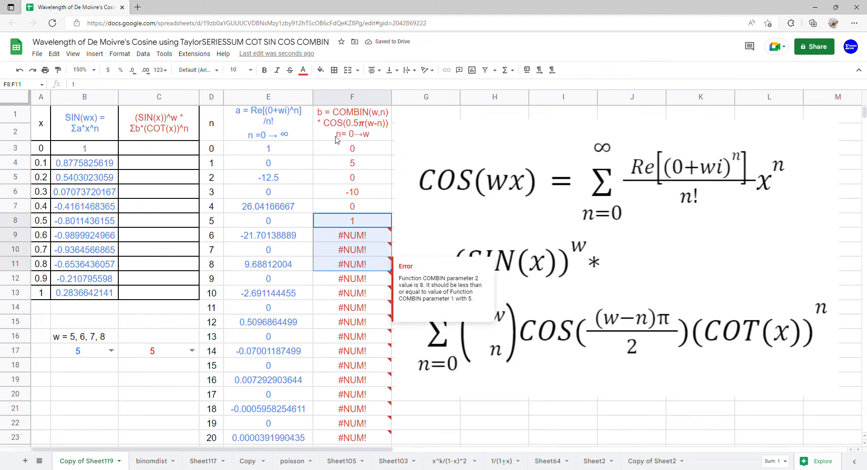
double_click(363, 154)
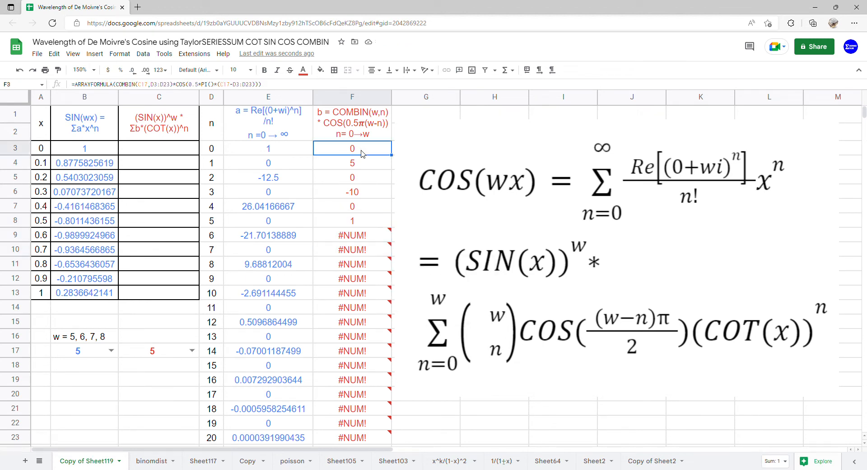
click(379, 154)
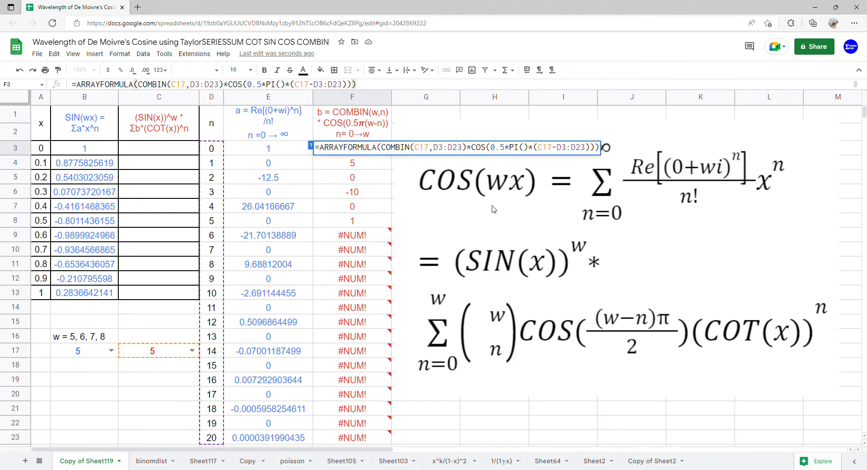
key(Right)
text(IF()
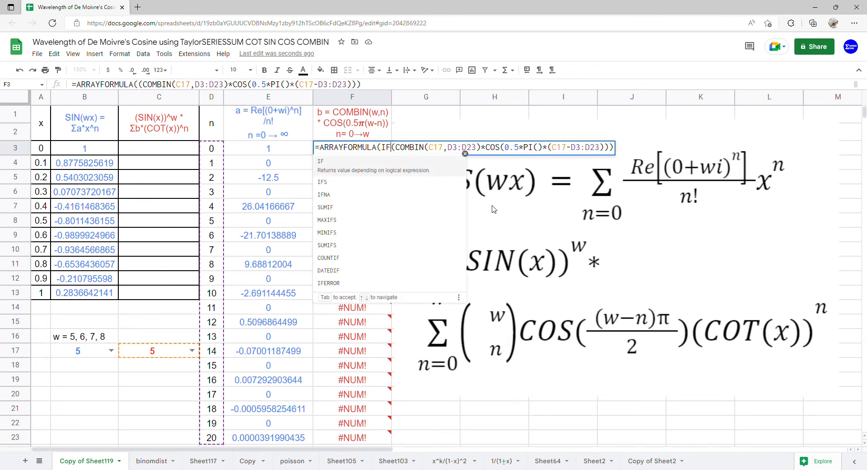
drag(211, 153, 210, 436)
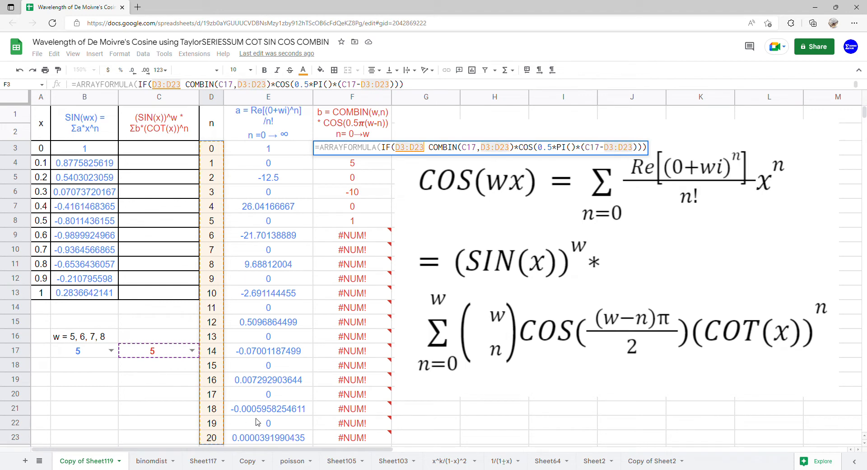
text(>)
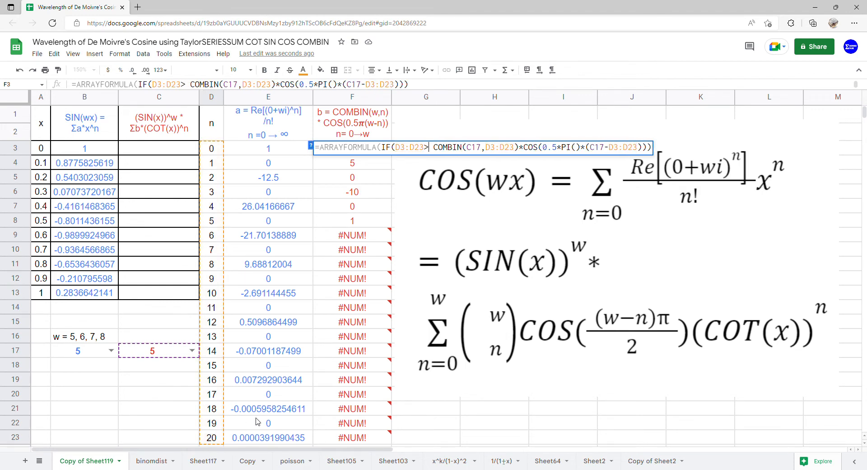
click(169, 353)
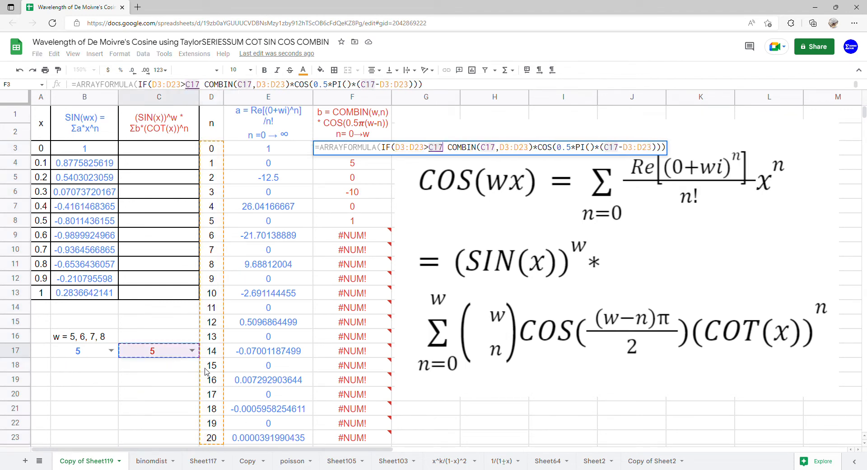
text(,0,)
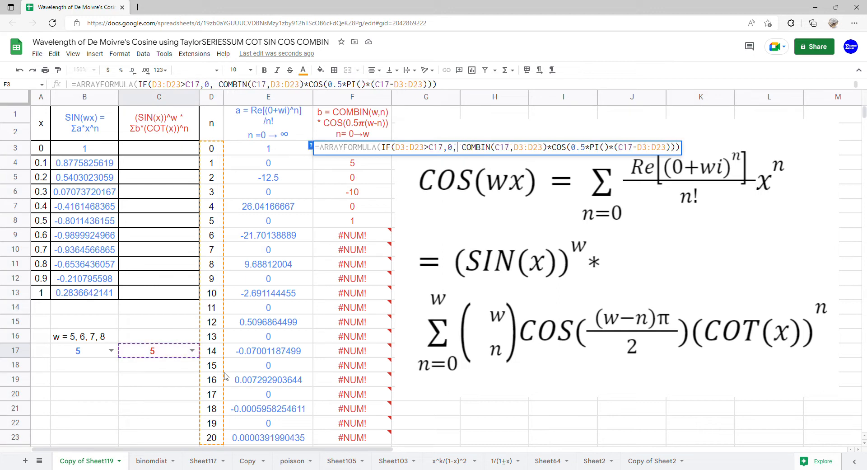
key(Return)
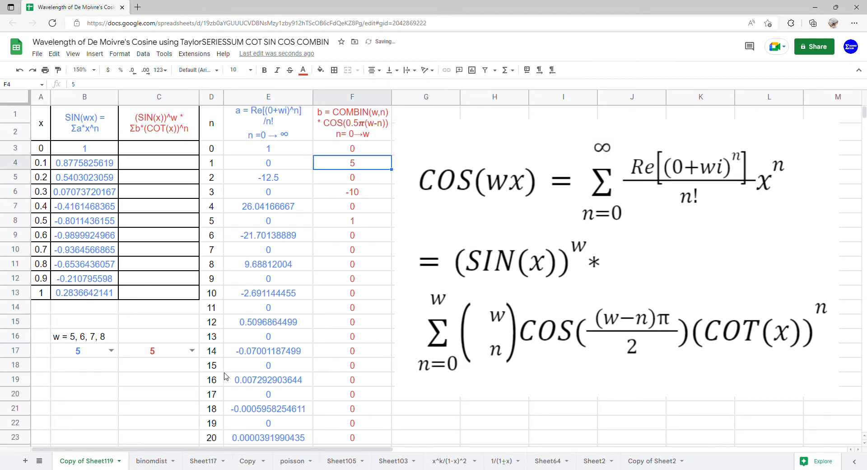
- Enter =ARRAYFORMULA(SERIESSUM(COT(A3:A13),0,1,F3:F23)) in C3 to sum the cotangent series for each x
click(160, 149)
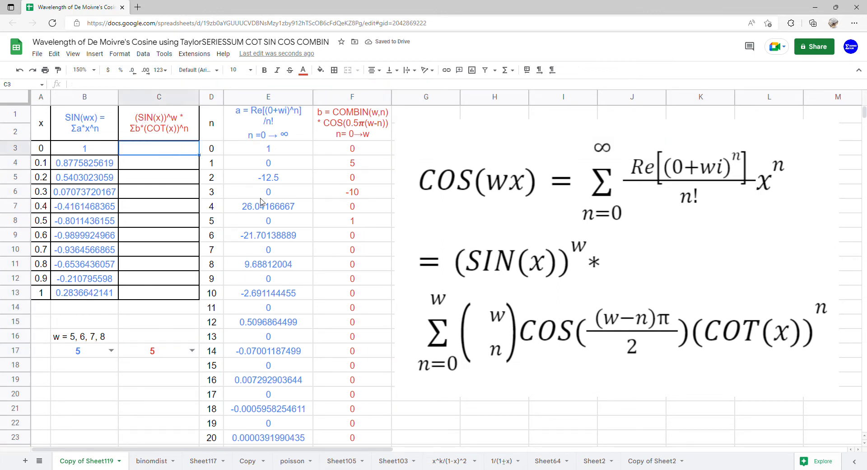
text(=ARR)
key(Tab)
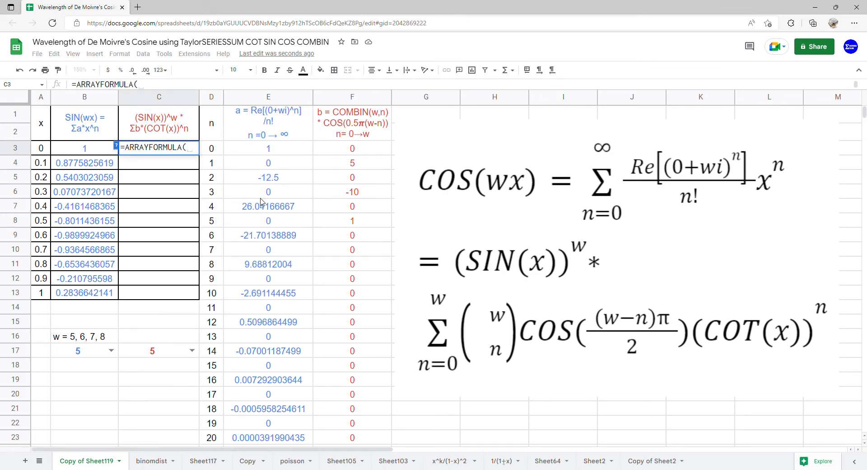
text(SER)
key(Tab)
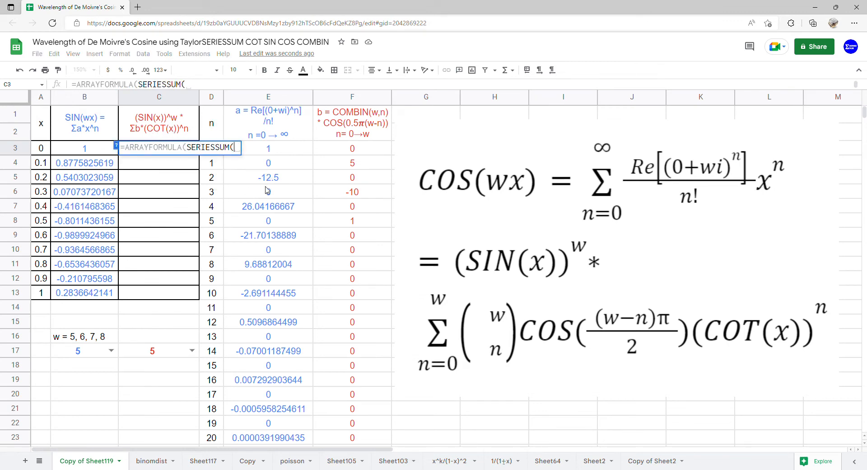
text(COT()
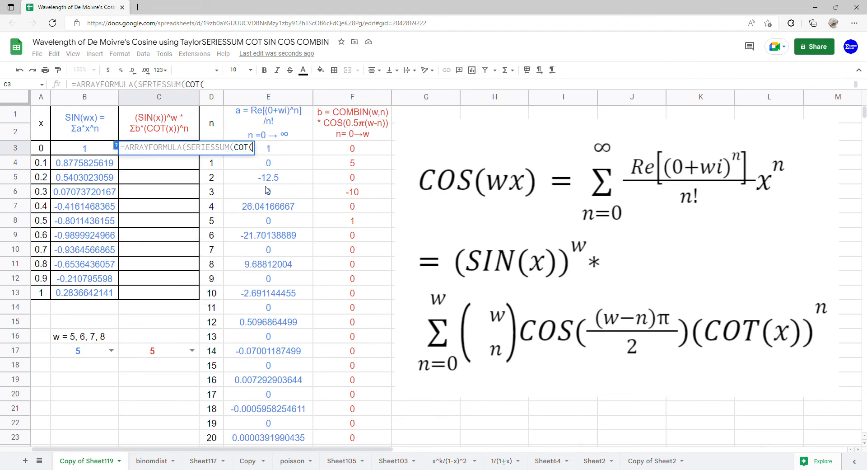
drag(47, 151, 40, 293)
text())
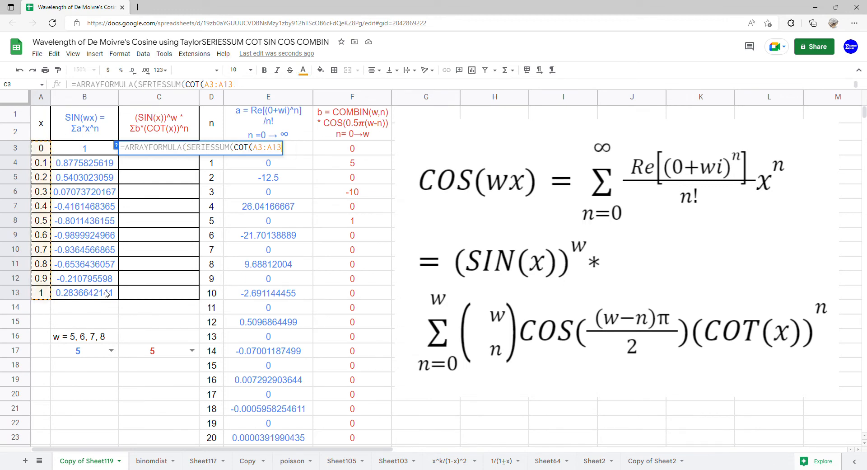
text(,)
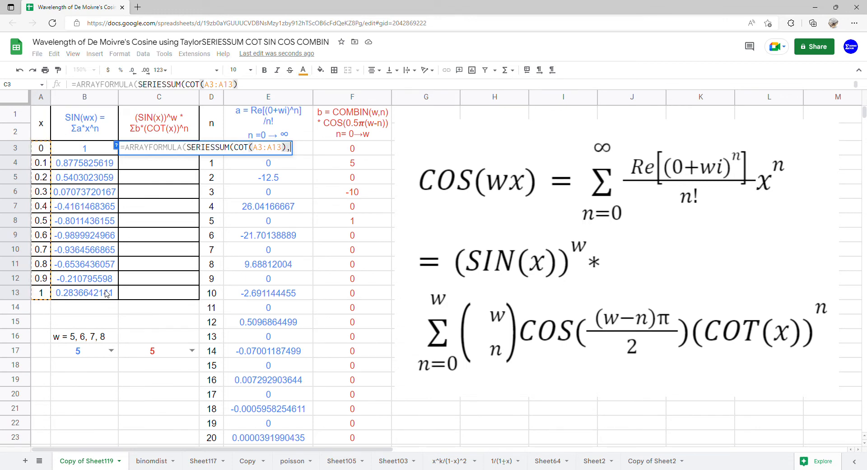
text(0,1,)
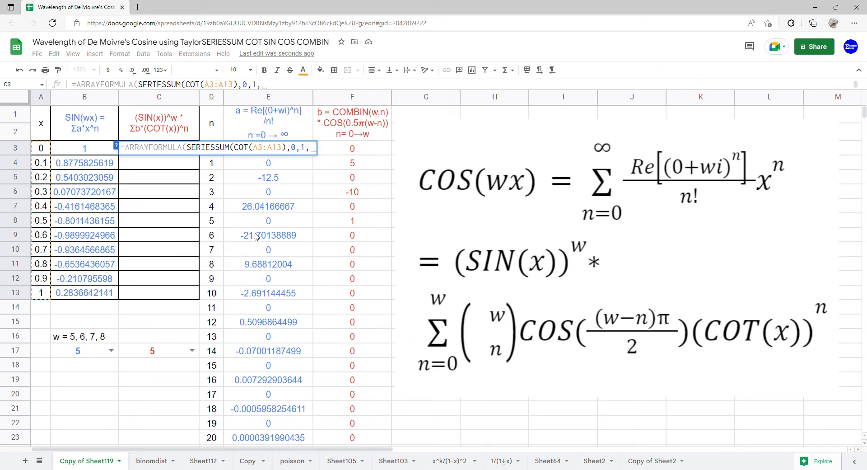
click(358, 149)
mouse_move(356, 168)
mouse_down()
mouse_move(348, 331)
mouse_move(329, 438)
mouse_up()
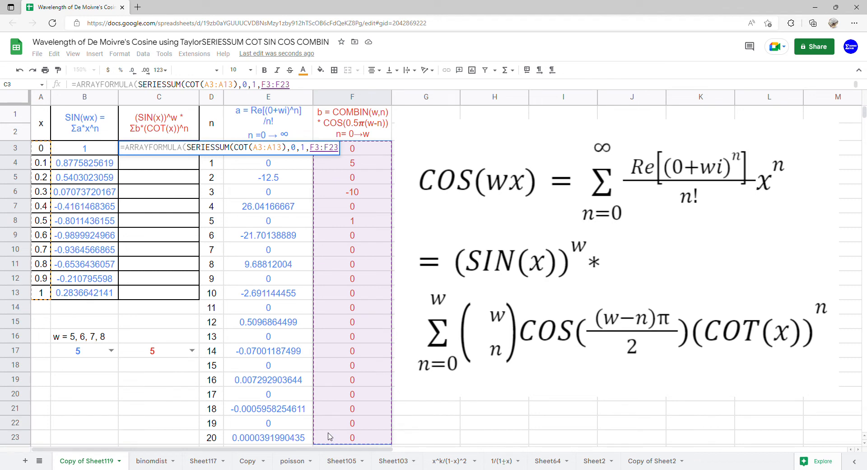
key(Return)
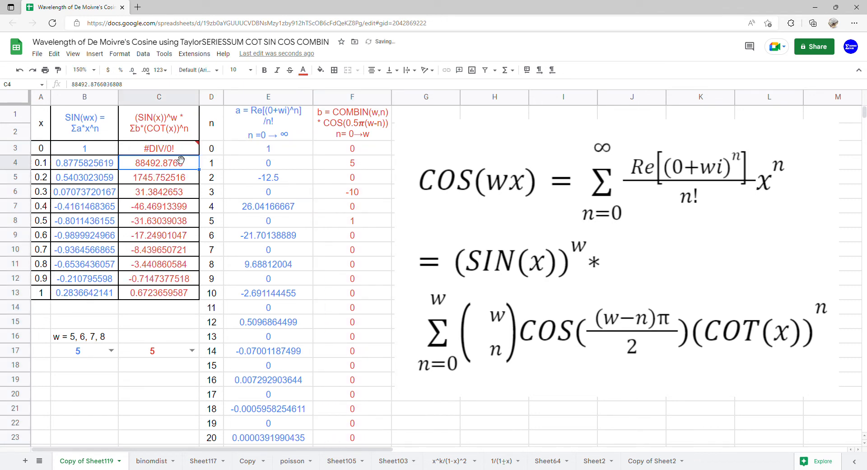
- Wrap C3's series in IF(A3:A13=0,1,…) to return 1 where x is zero
mouse_move(180, 154)
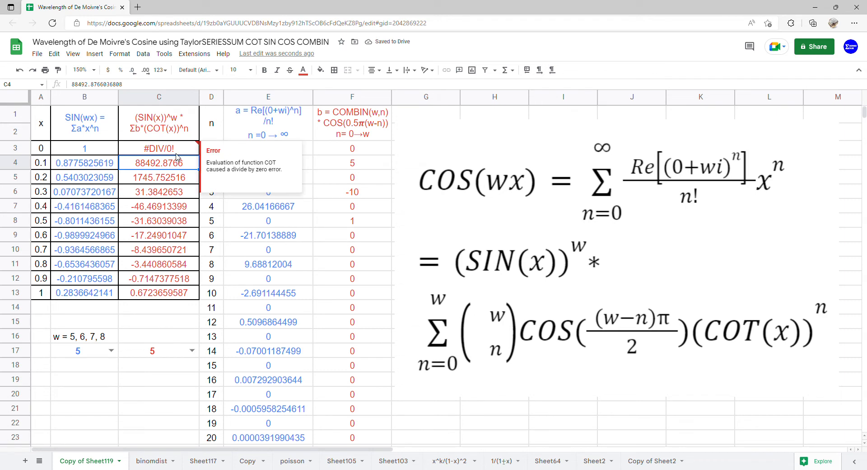
click(152, 152)
double_click(180, 151)
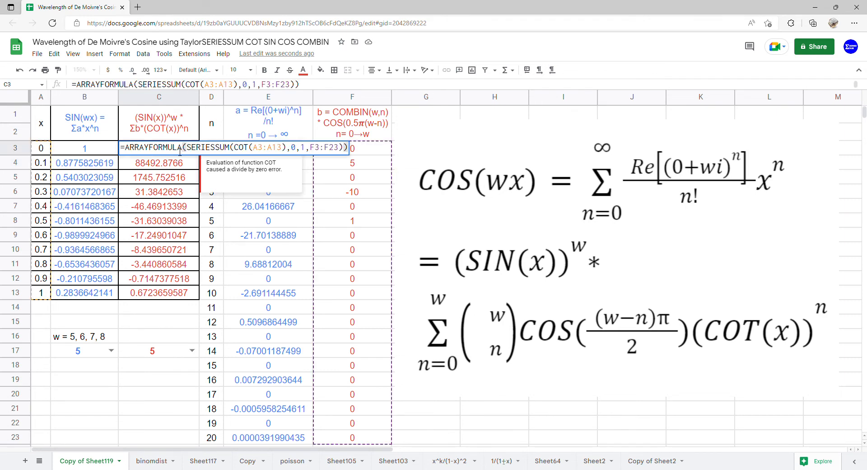
text(IF)
key(Right)
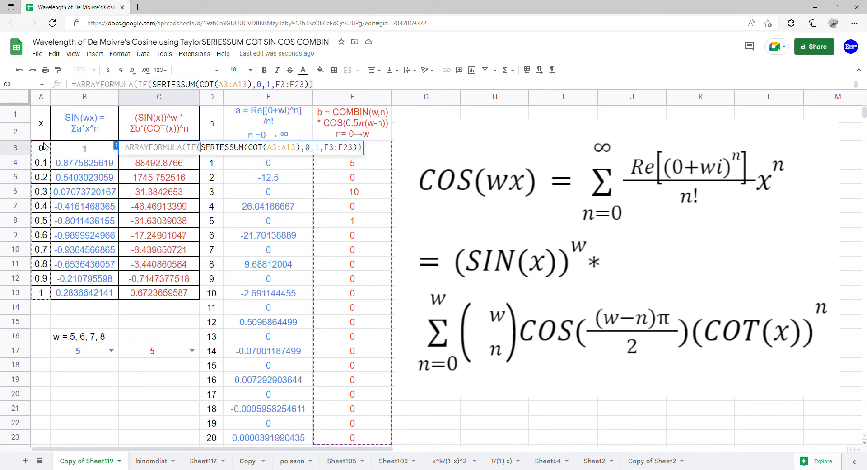
drag(41, 149, 39, 293)
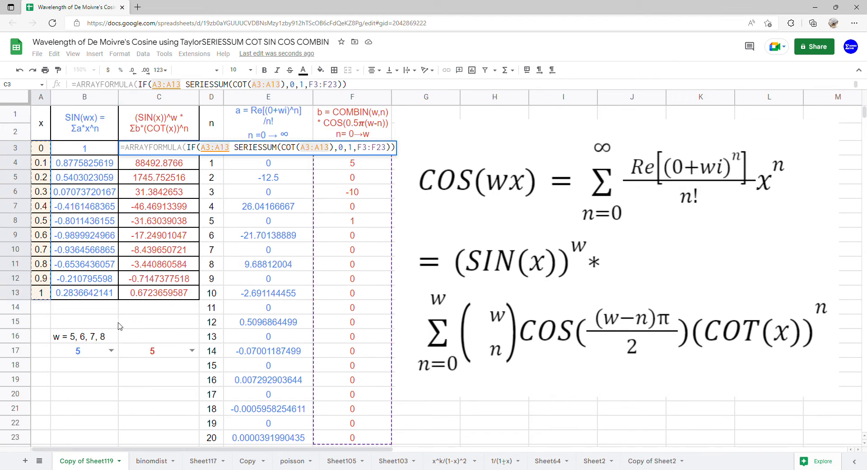
text(=)
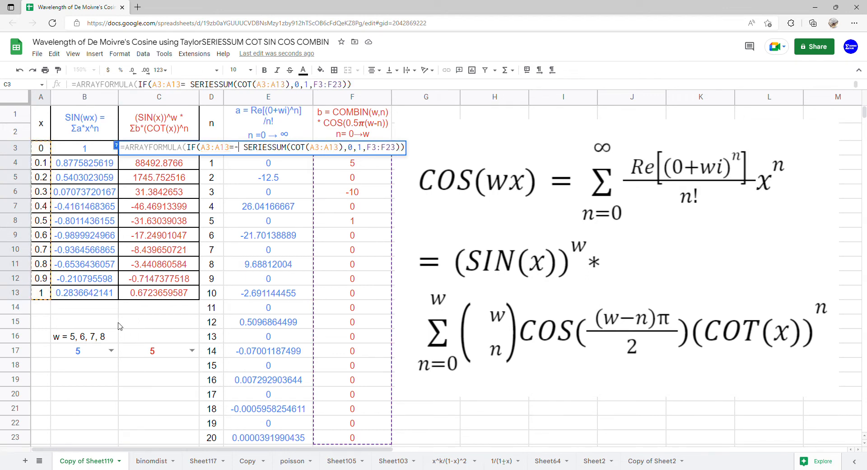
text(0,1,)
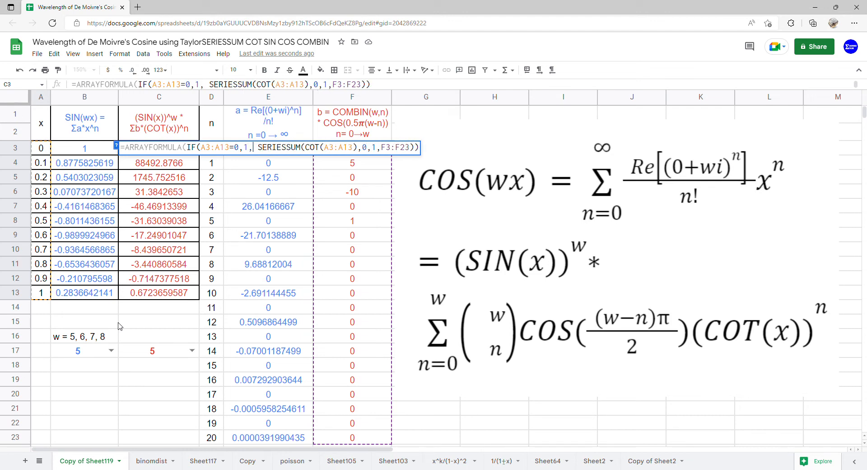
key(Return)
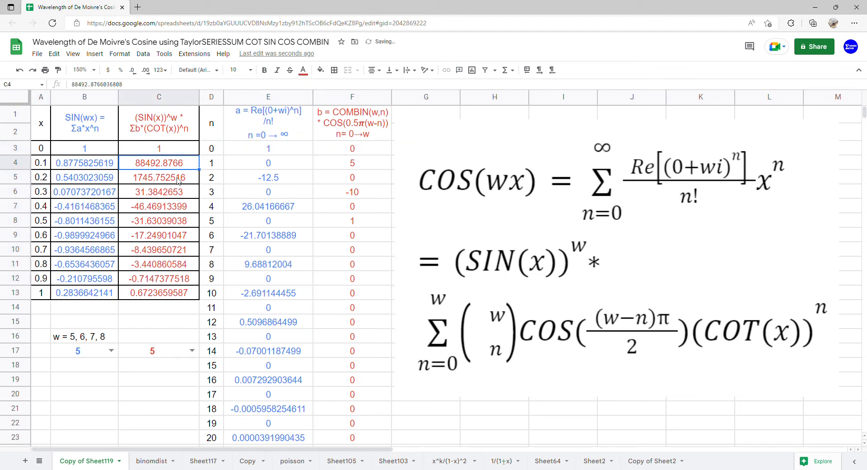
- Multiply C3's SERIESSUM by SIN(A3:A13)^C17 to complete the De Moivre expression
click(185, 152)
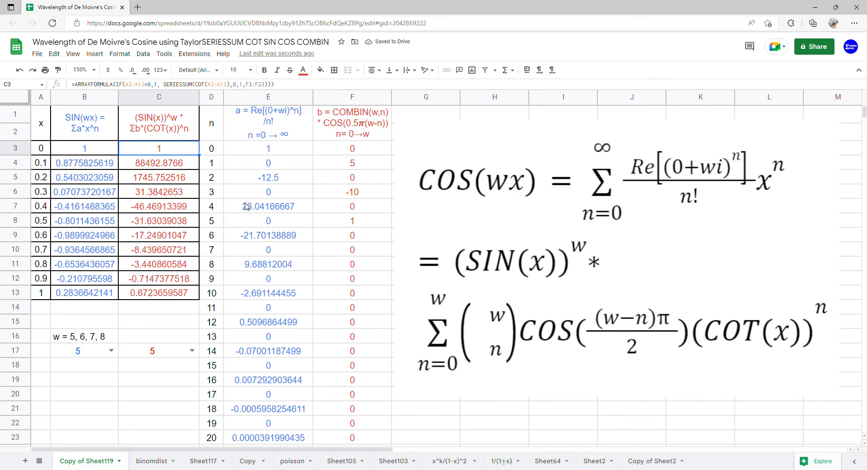
double_click(192, 152)
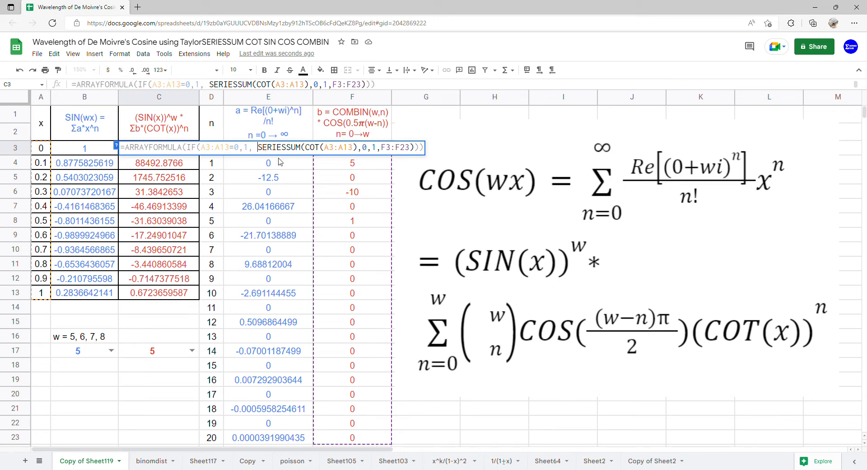
text(*)
key(Left)
text(SIN)
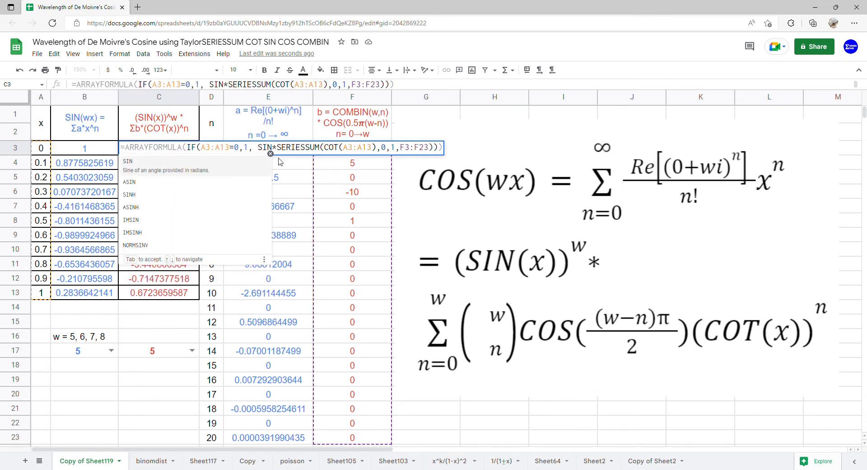
text(()
drag(41, 148, 40, 294)
text()^)
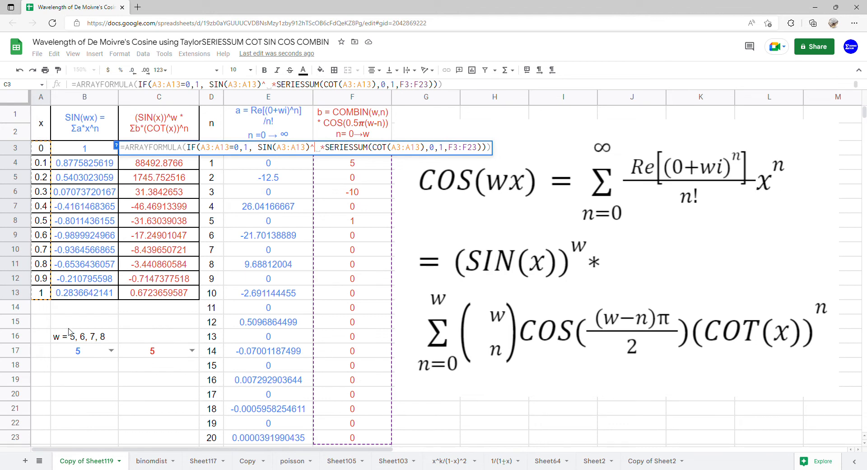
click(102, 352)
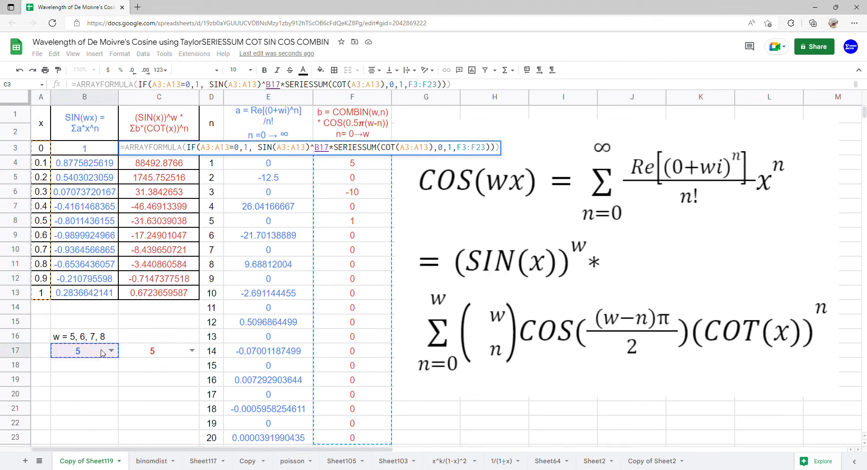
click(150, 351)
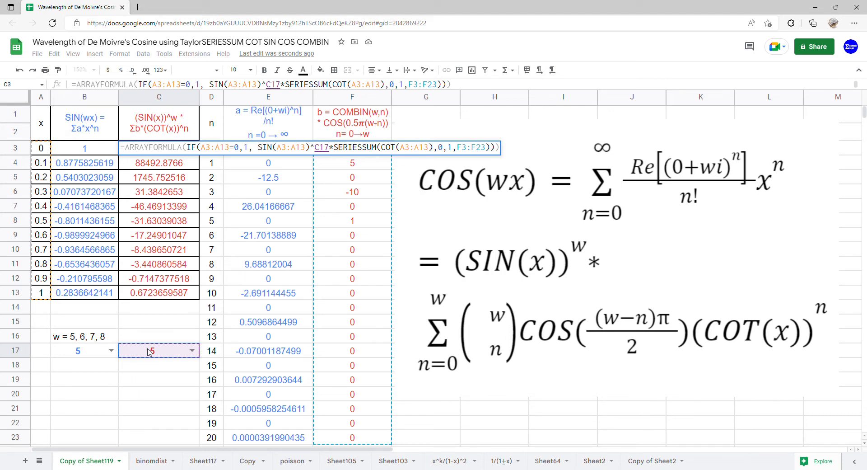
key(Return)
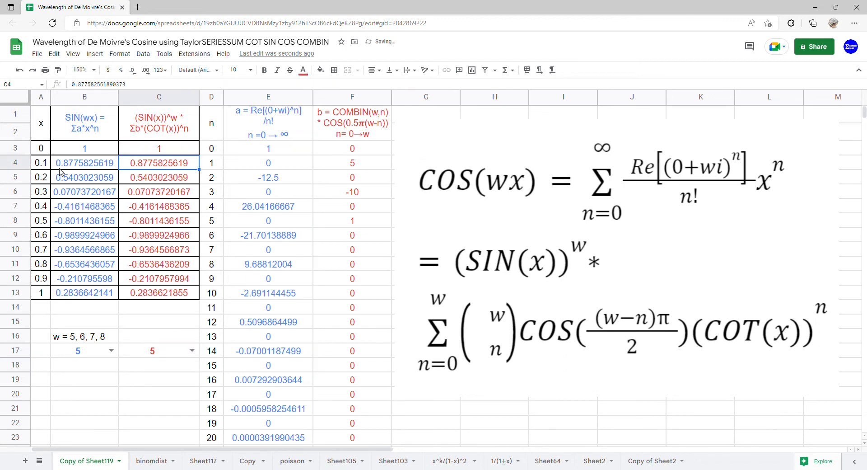
- Insert a chart of the range A1:C13 comparing x and both cosine columns
drag(40, 138, 86, 149)
drag(113, 226, 189, 295)
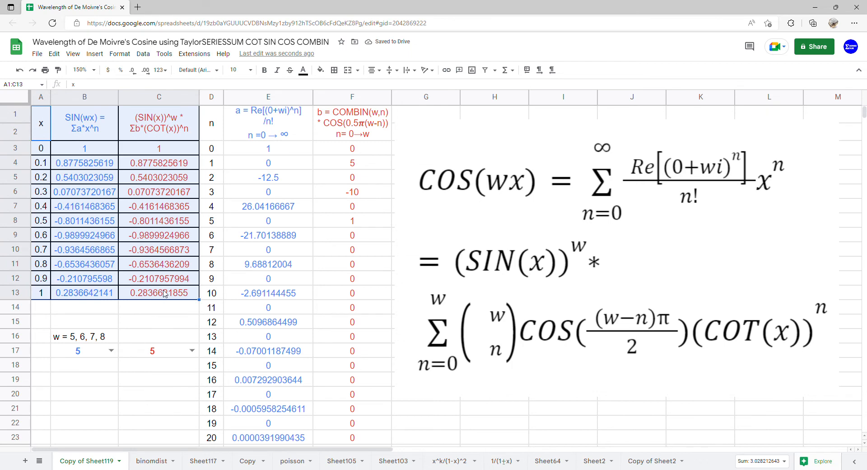
click(116, 54)
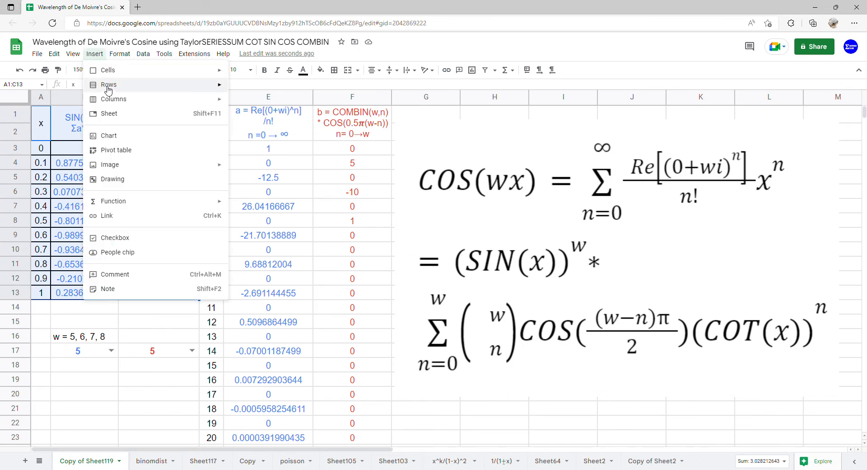
click(113, 143)
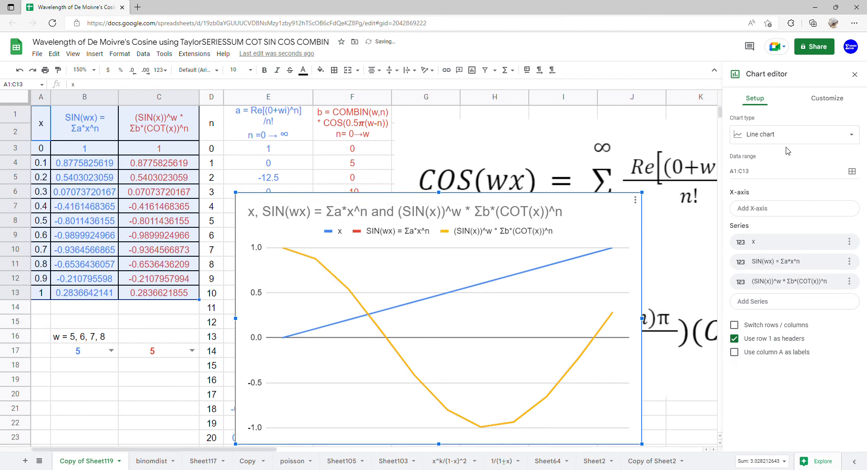
- Change the chart to a scatter chart and use column A as labels
click(788, 137)
scroll(774, 192, down, 5)
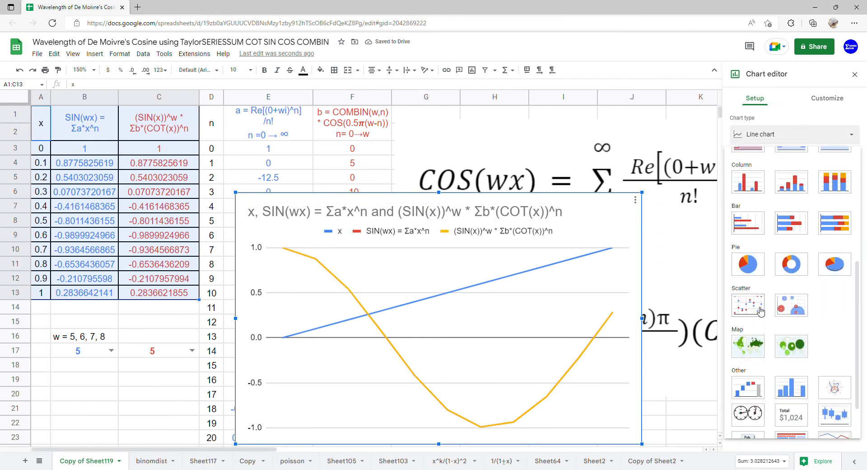
click(760, 306)
click(735, 358)
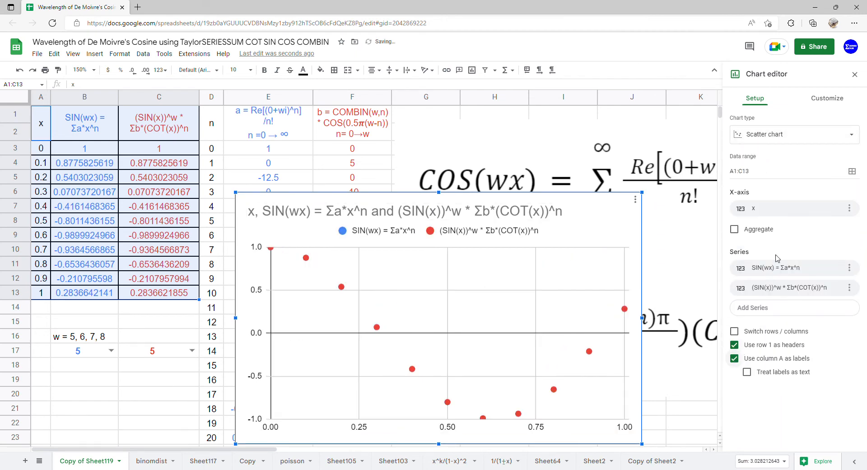
- Delete the chart title
click(835, 100)
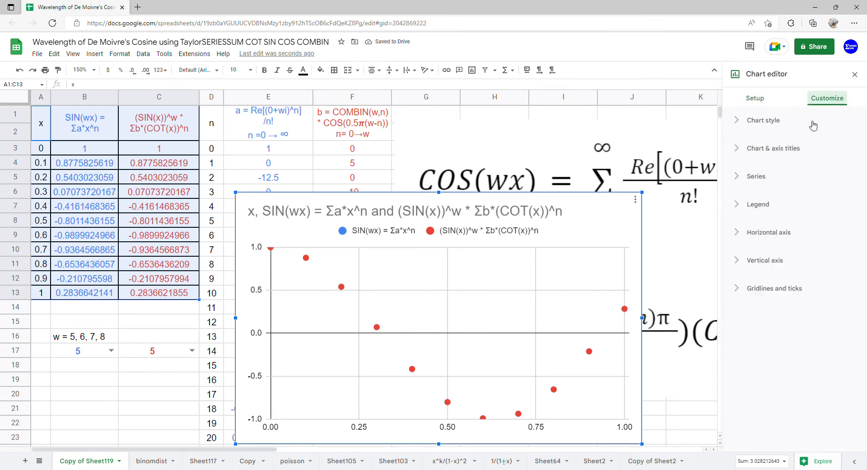
click(590, 211)
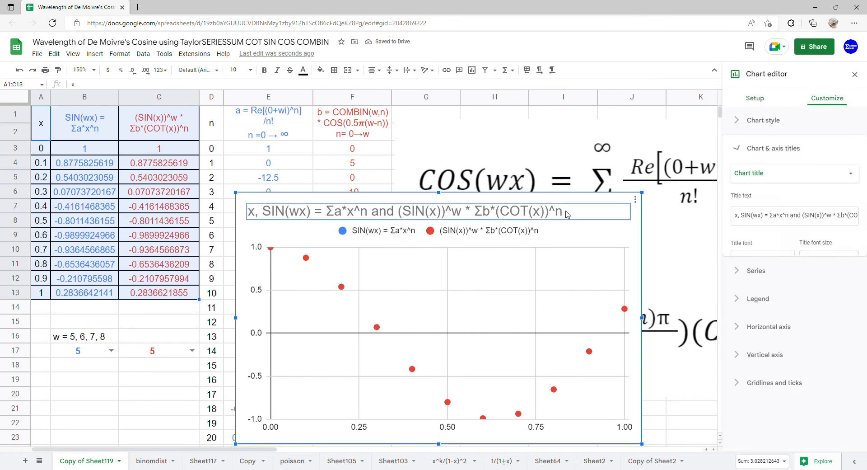
click(589, 210)
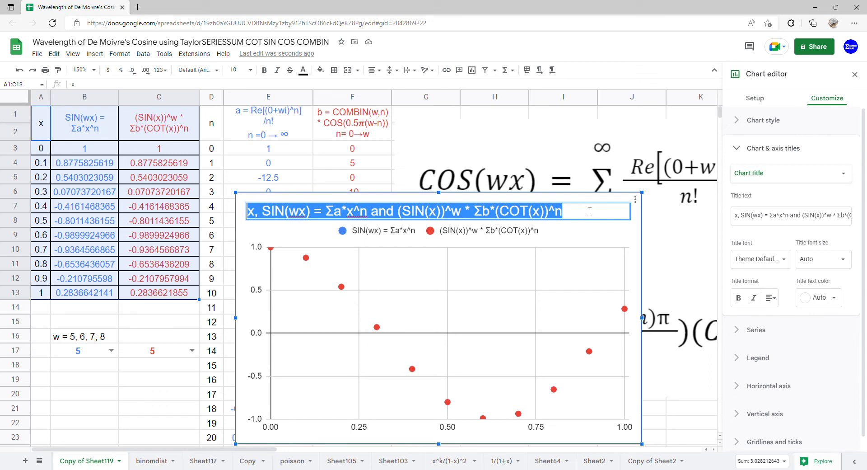
key(Delete)
click(536, 264)
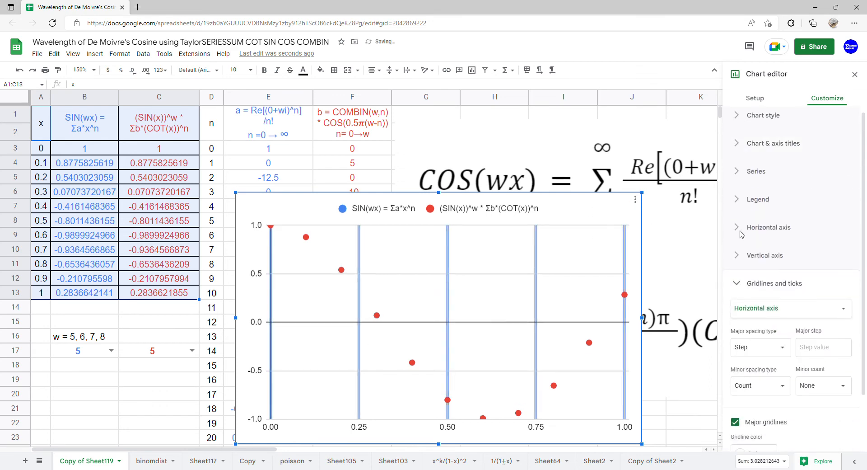
- Add a polynomial trendline of degree 10 to all series, labelled with its equation
click(776, 174)
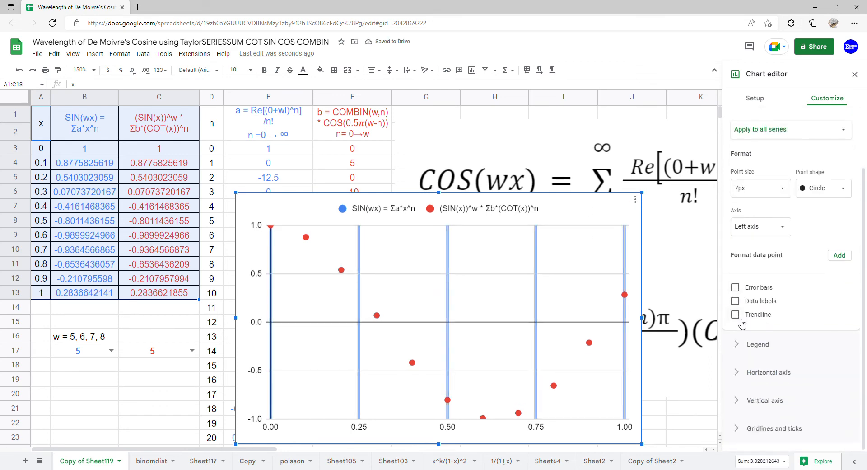
click(746, 315)
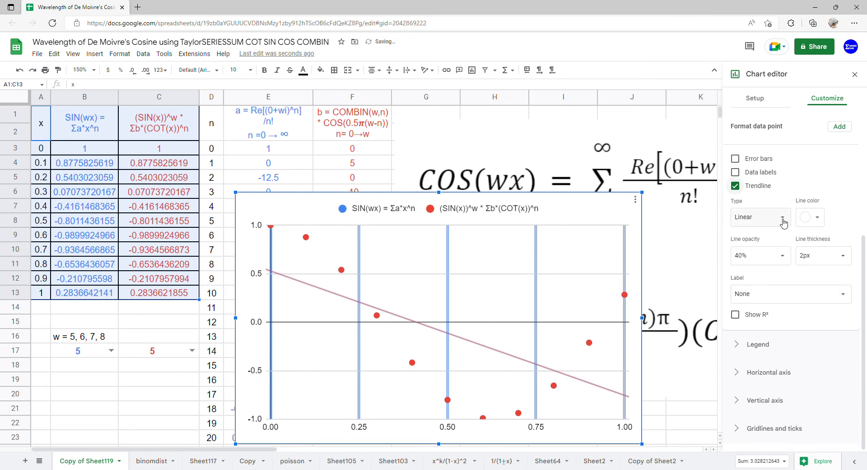
click(783, 219)
click(777, 242)
click(783, 256)
click(749, 355)
scroll(789, 293, down, 1)
click(790, 294)
click(782, 323)
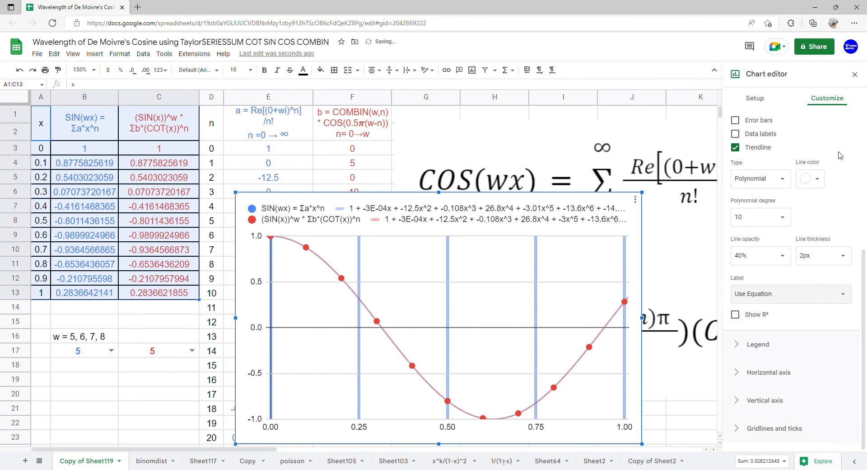
- Close the chart editor, then move and enlarge the chart beside the table
click(855, 74)
drag(472, 258, 475, 168)
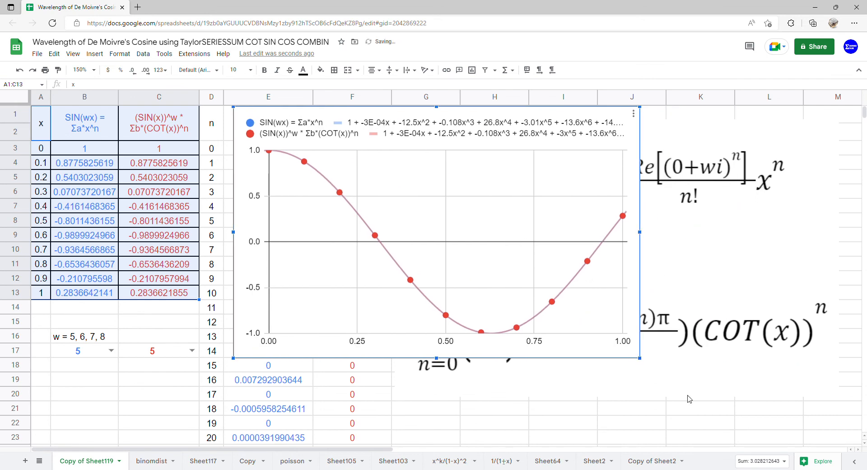
drag(639, 357, 767, 441)
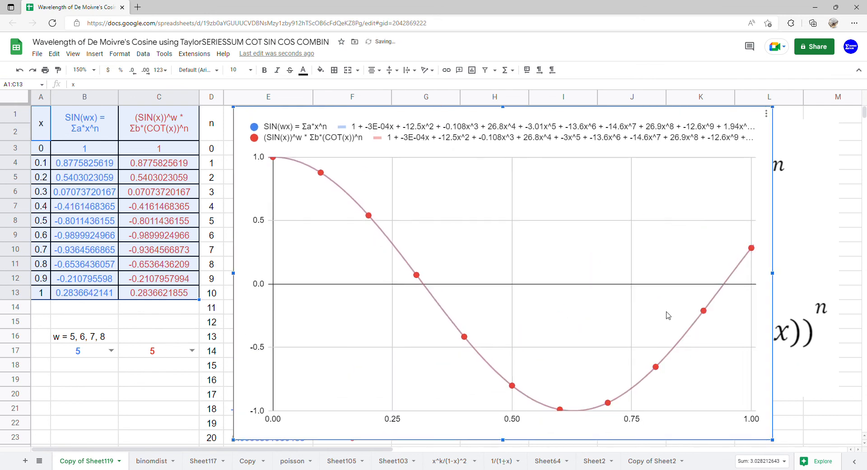
drag(772, 273, 823, 273)
drag(515, 258, 549, 260)
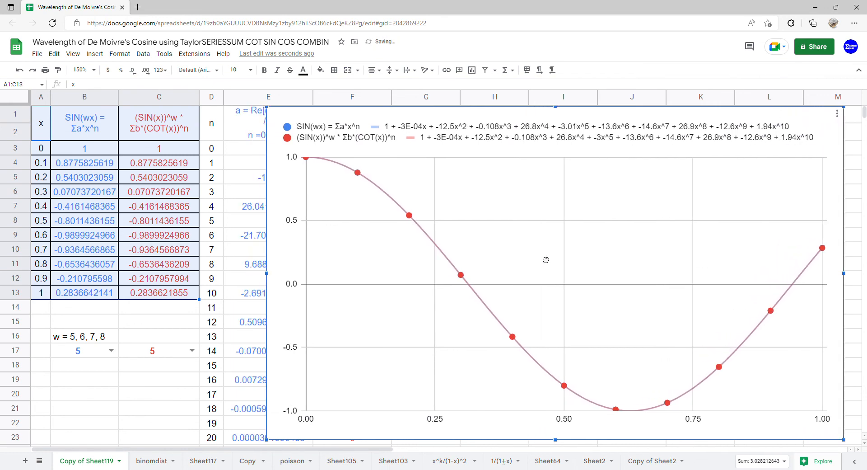
drag(555, 446, 555, 447)
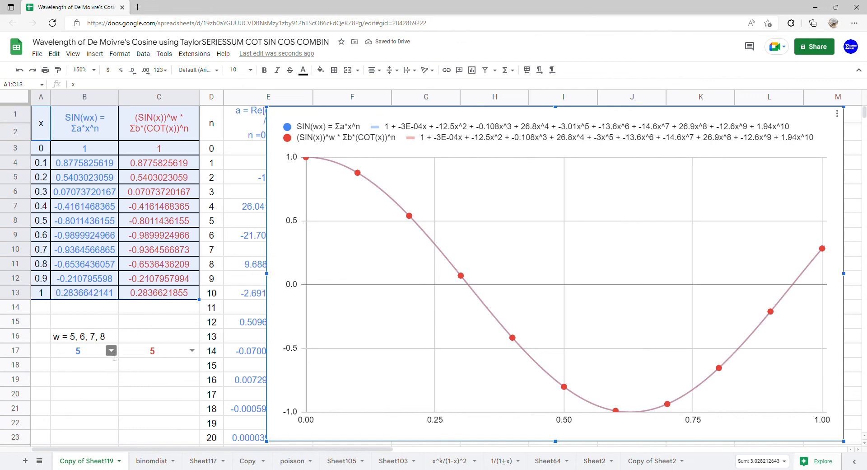
- Set w to 6 in both the B17 and C17 dropdowns
click(111, 350)
click(82, 383)
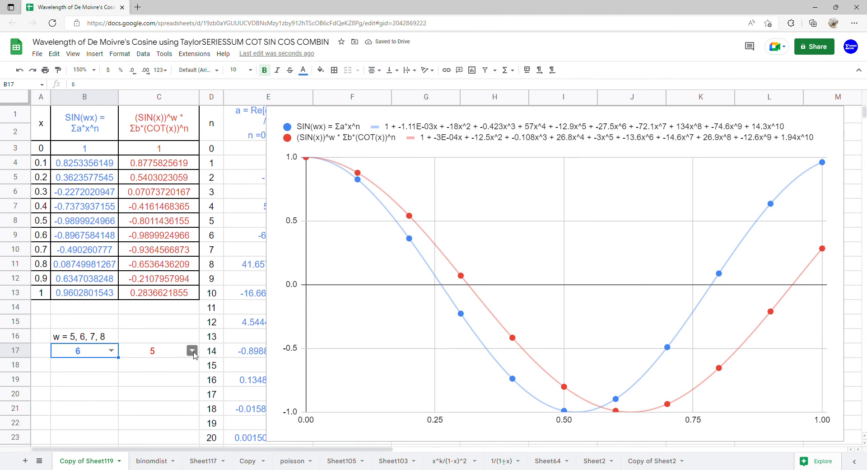
click(192, 351)
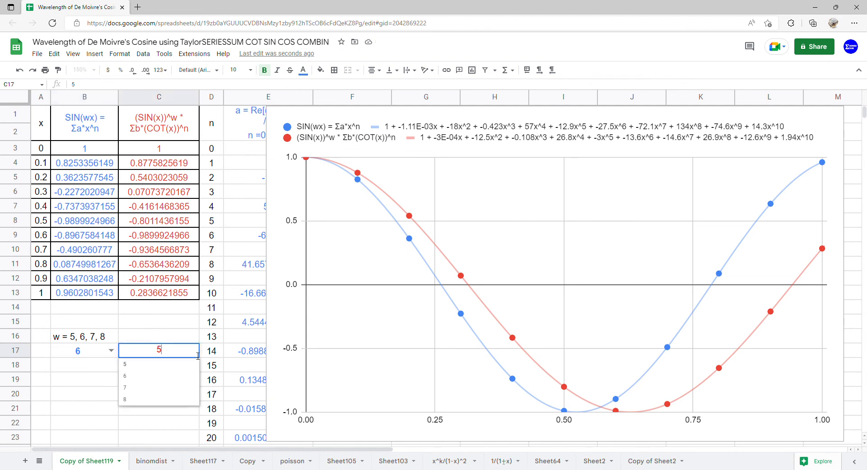
click(170, 376)
- Set w to 7 in both the B17 and C17 dropdowns
click(117, 356)
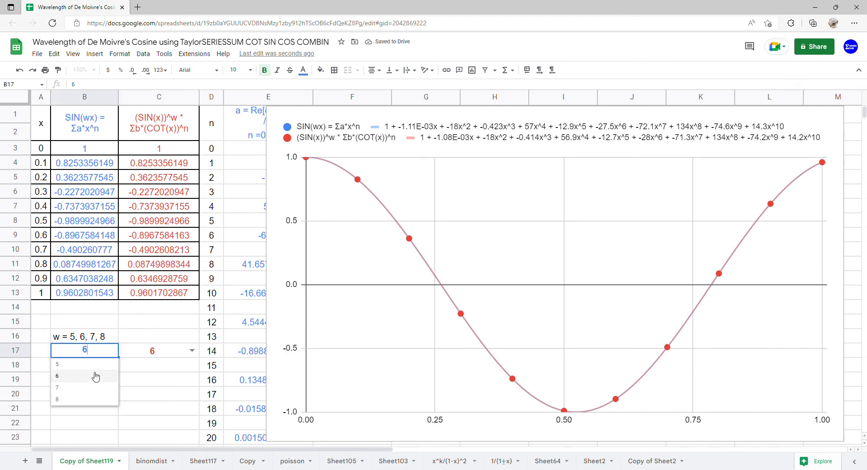
click(87, 390)
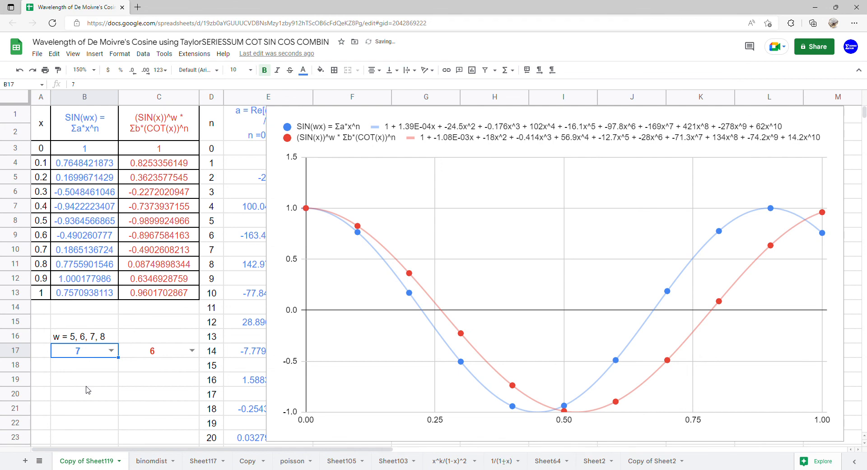
click(192, 351)
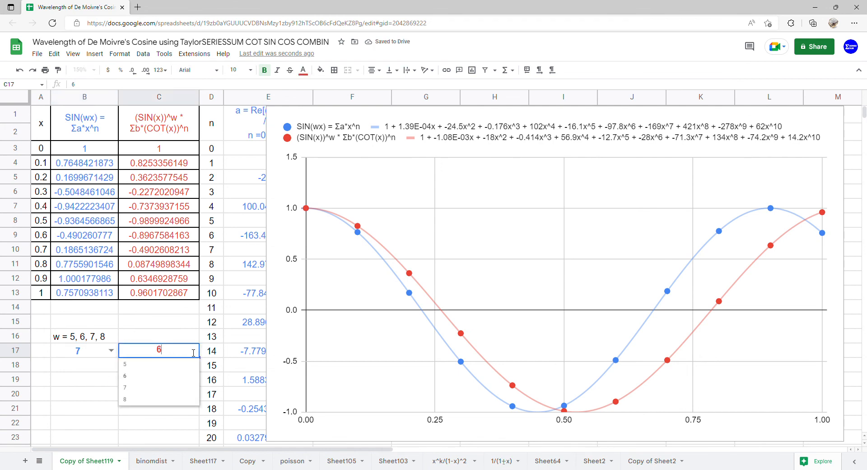
click(170, 388)
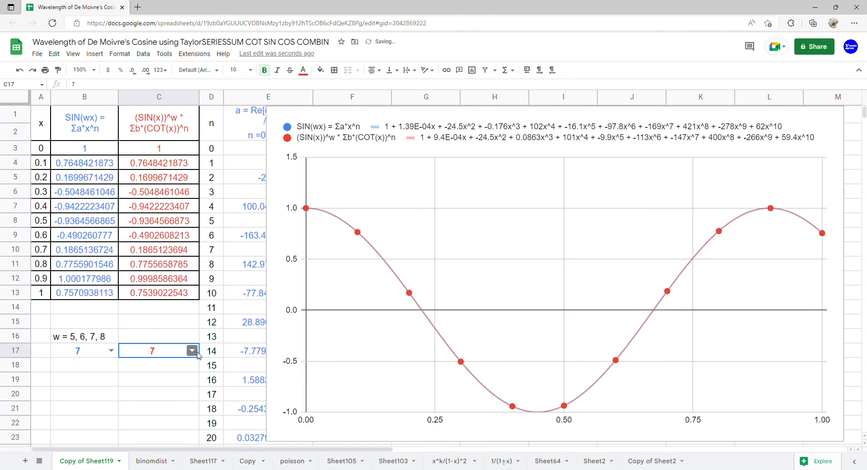
- Set w to 8 in both the B17 and C17 dropdowns
double_click(114, 356)
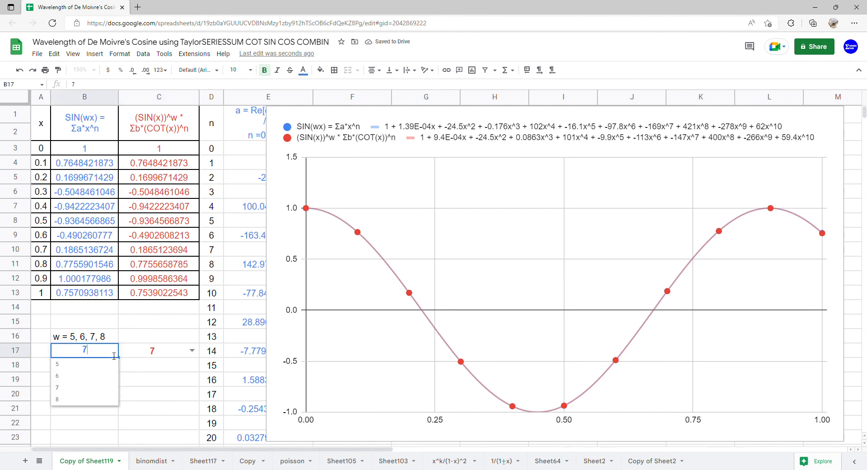
click(90, 400)
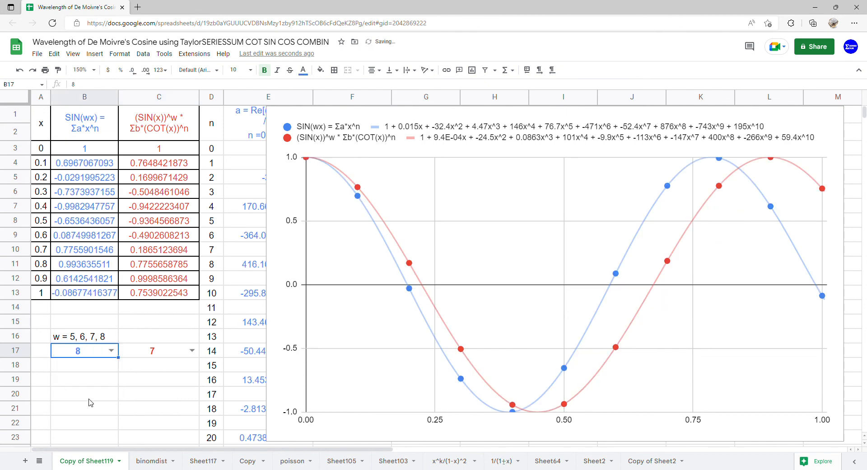
click(192, 350)
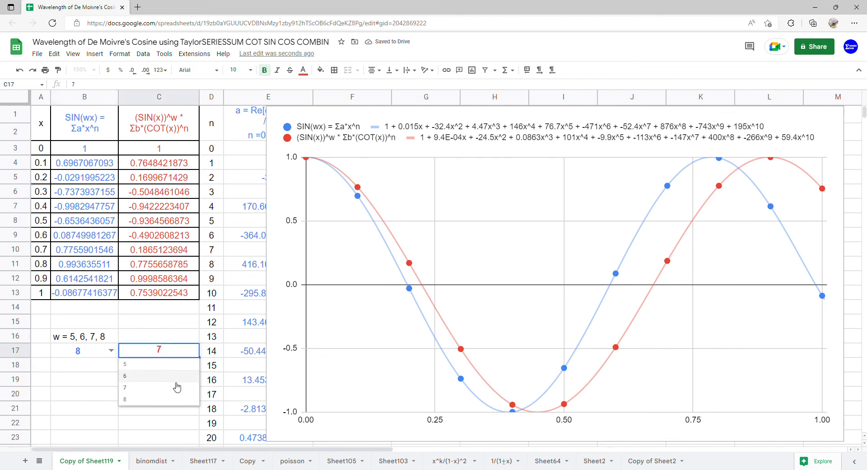
click(169, 400)
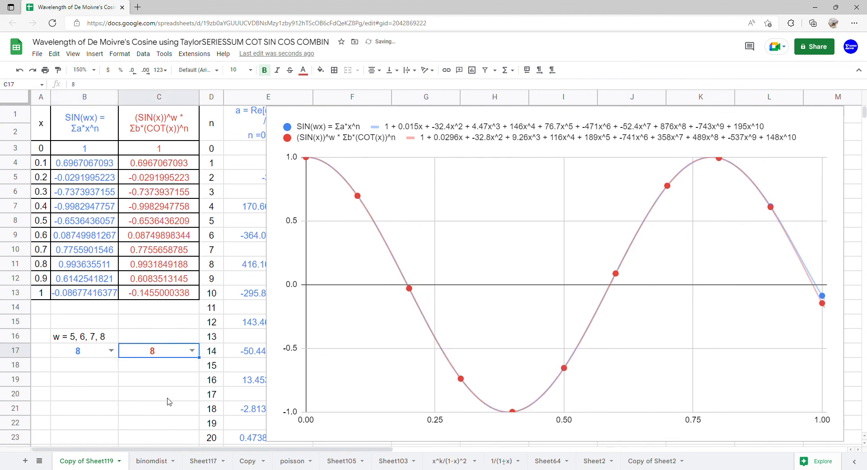